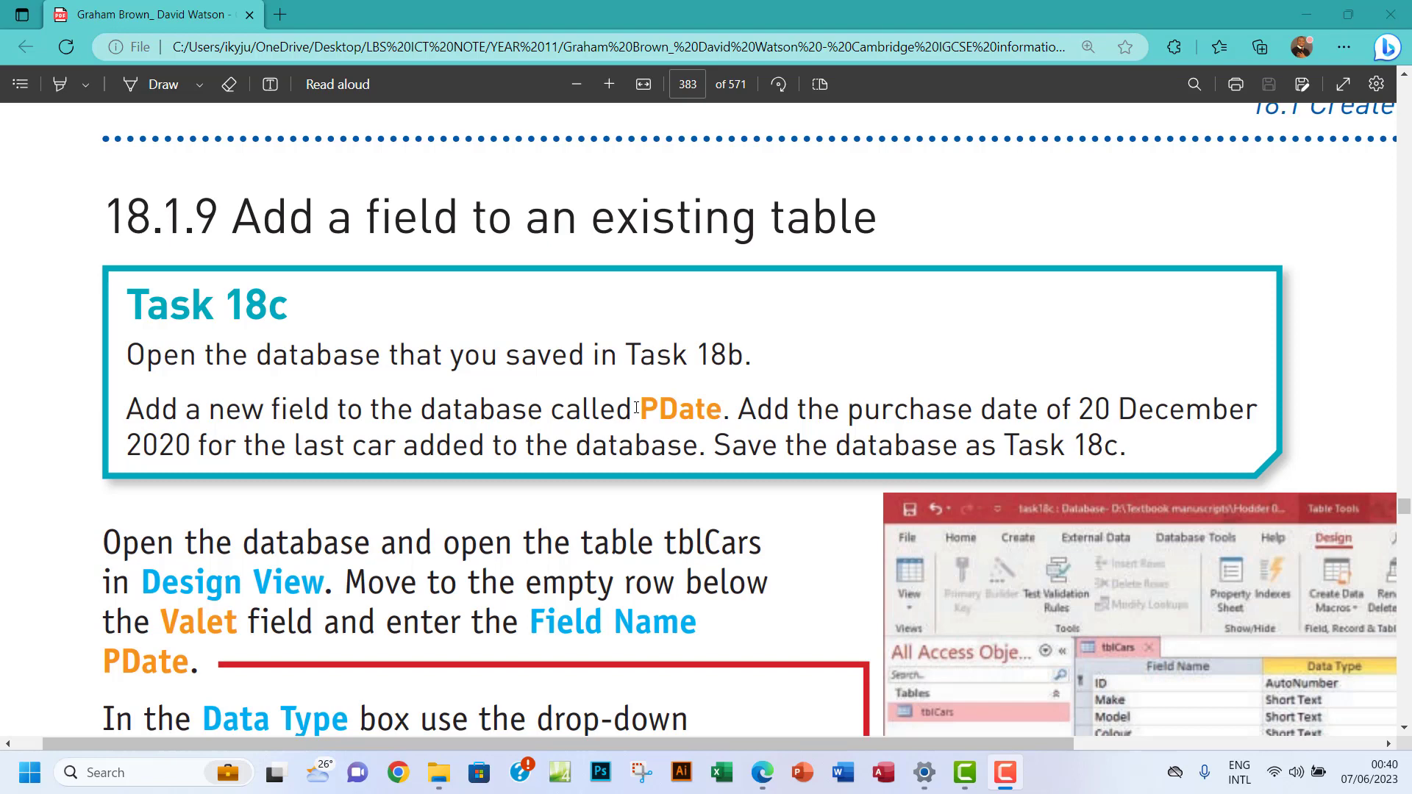
# Open the IGCSE ICT 2023_2025 database and its task18b_tblCars table
pyautogui.moveTo(636, 409); pyautogui.dragTo(723, 410)
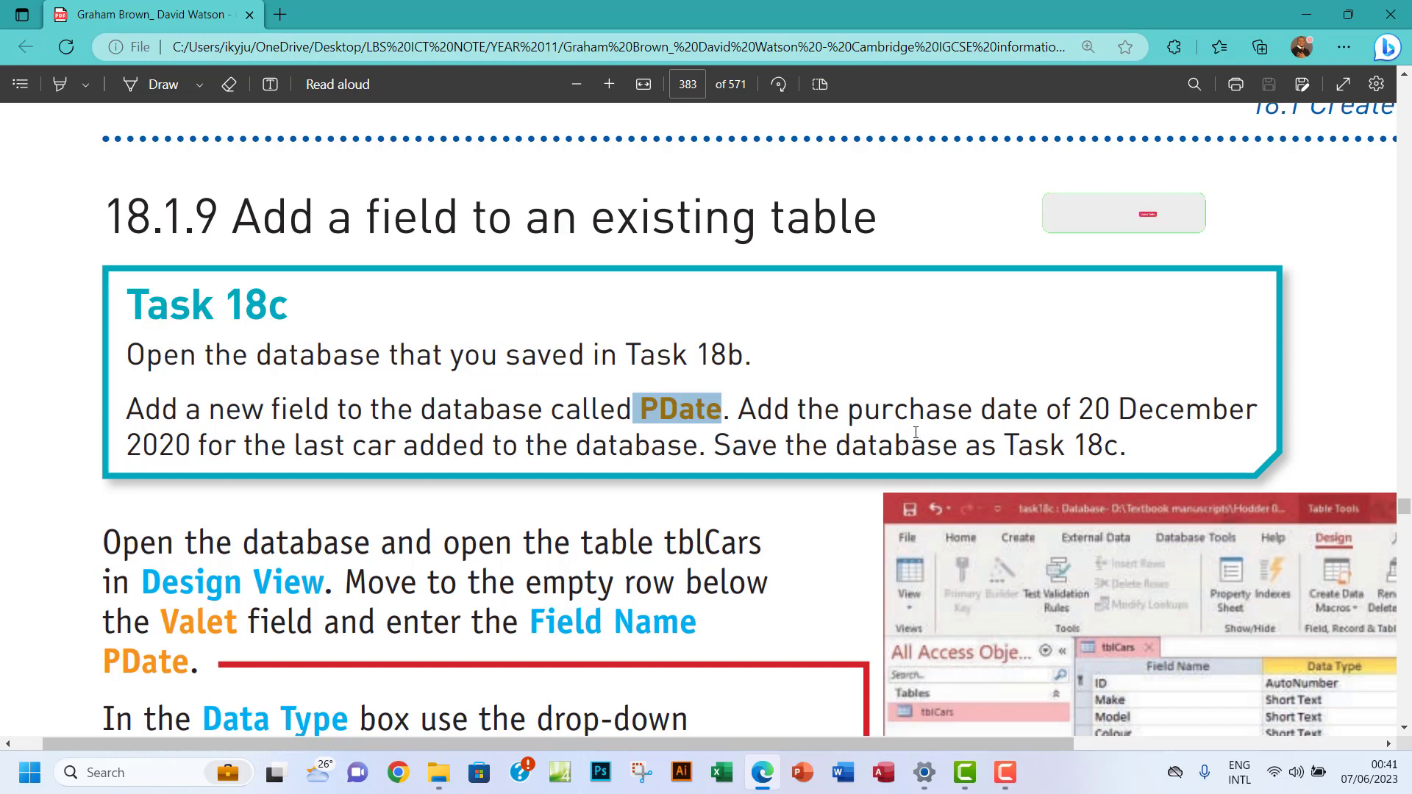
pyautogui.click(658, 406)
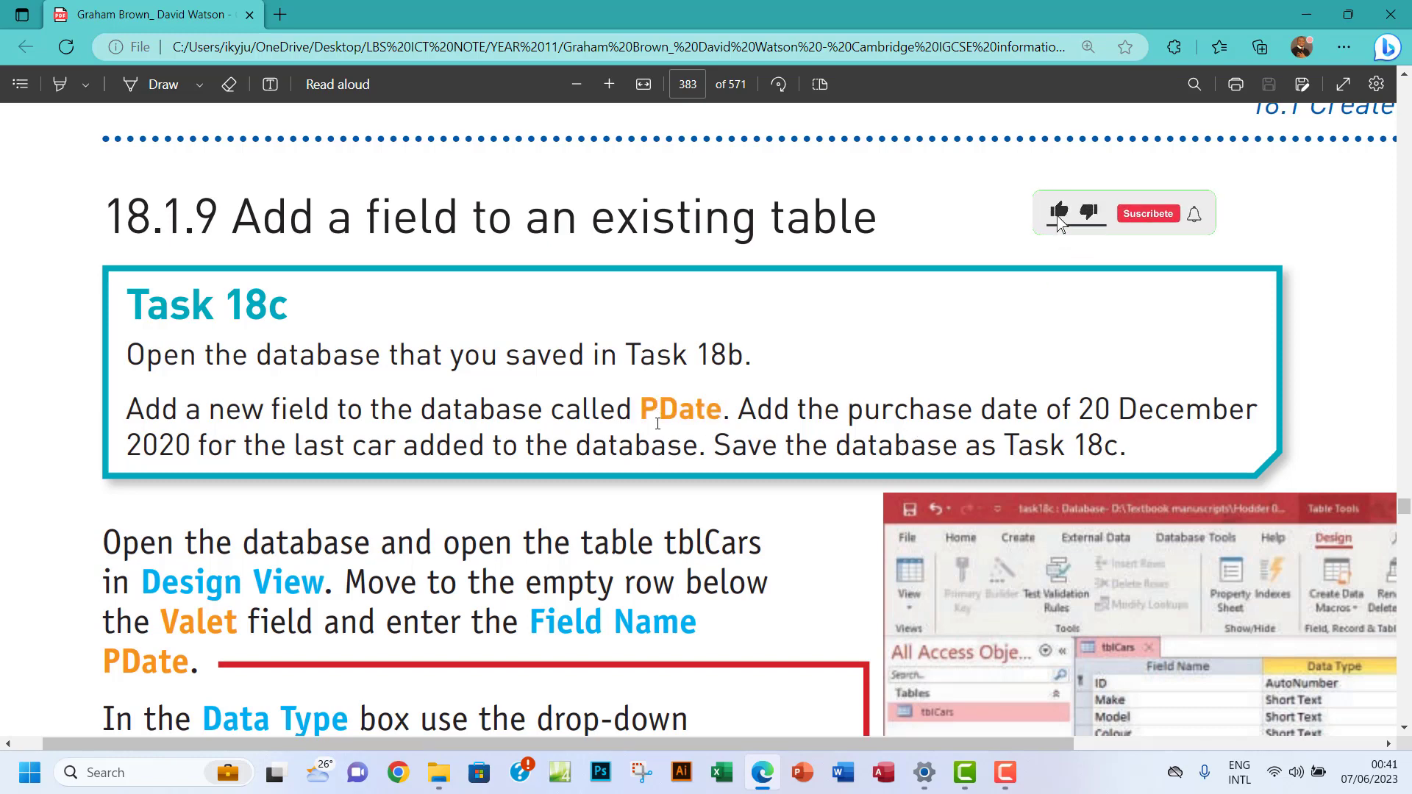
pyautogui.click(446, 772)
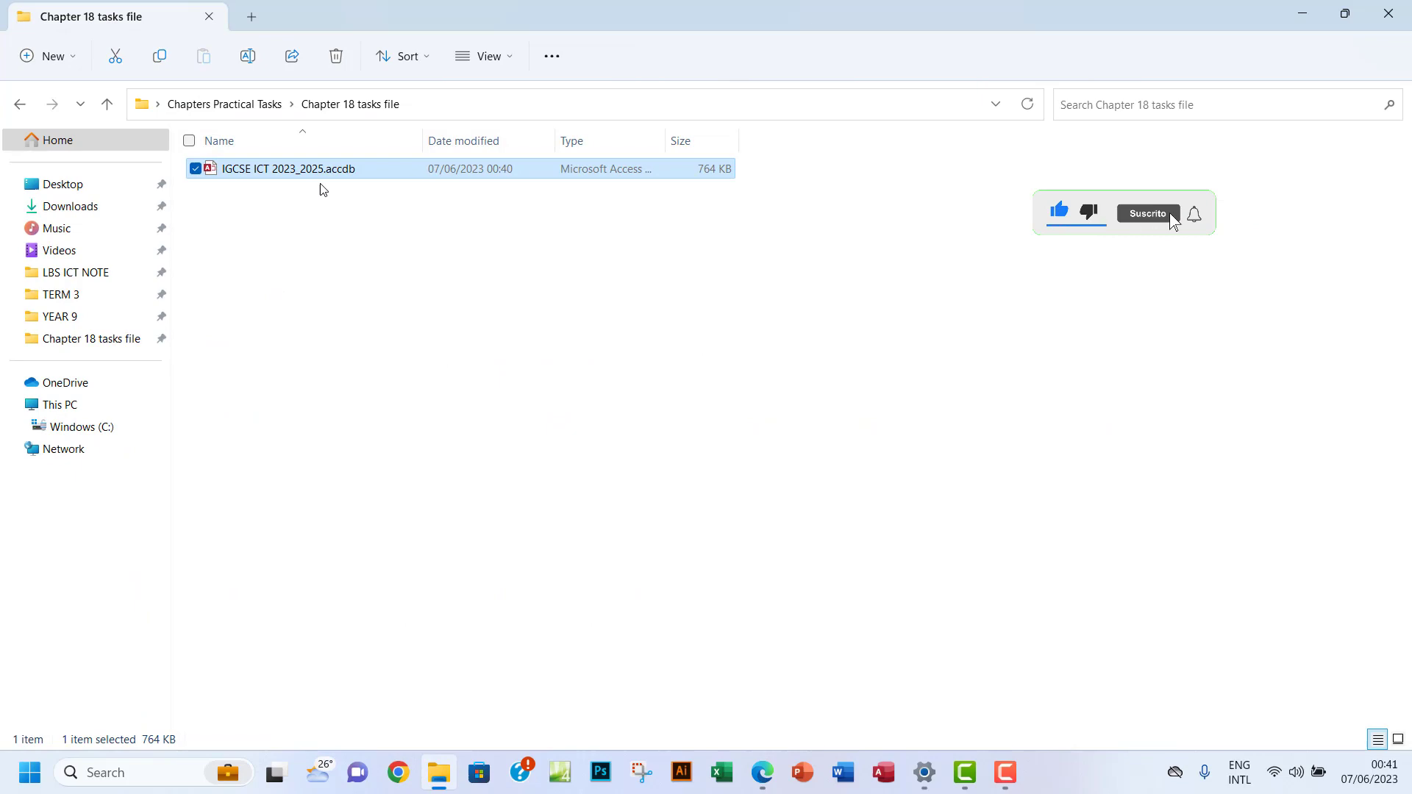
pyautogui.doubleClick(375, 176)
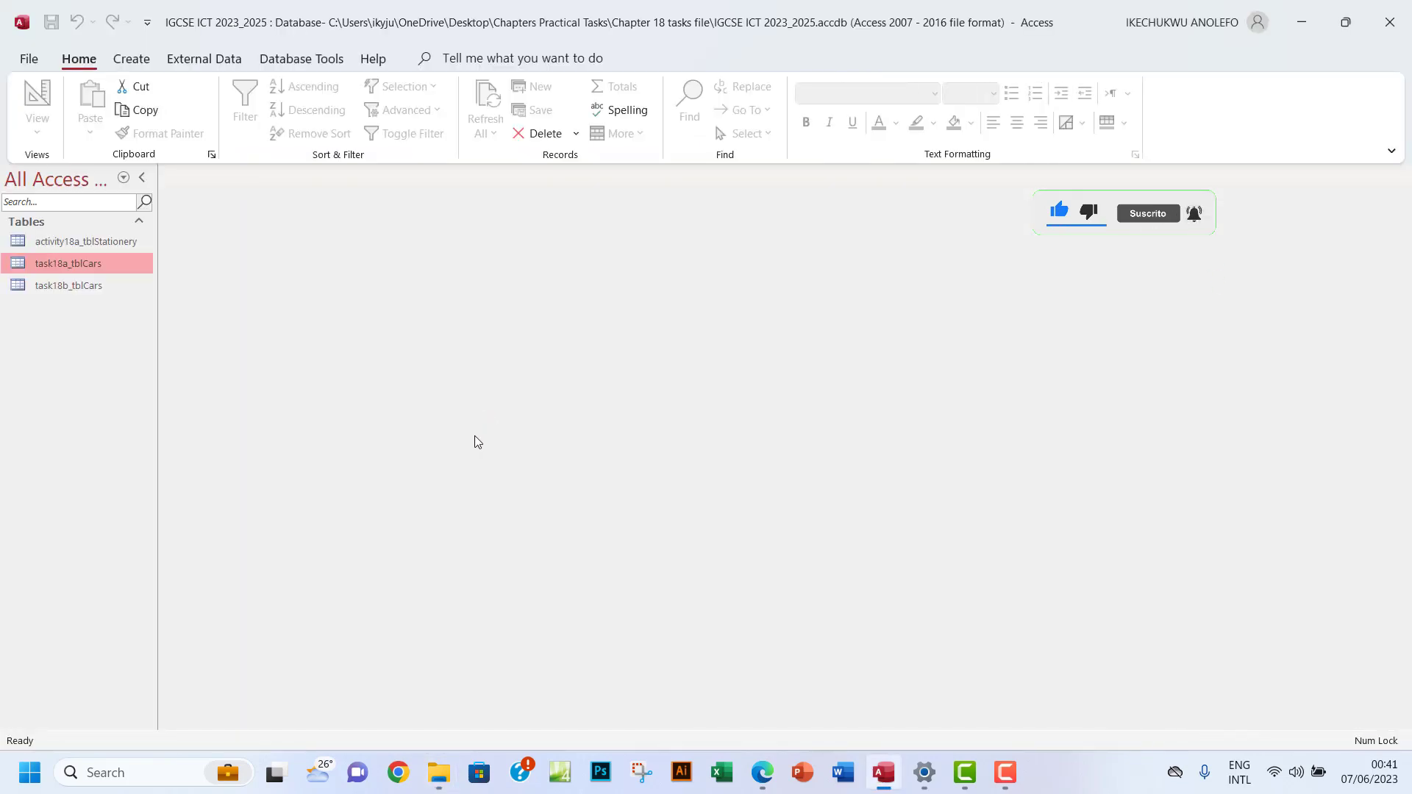
pyautogui.doubleClick(58, 286)
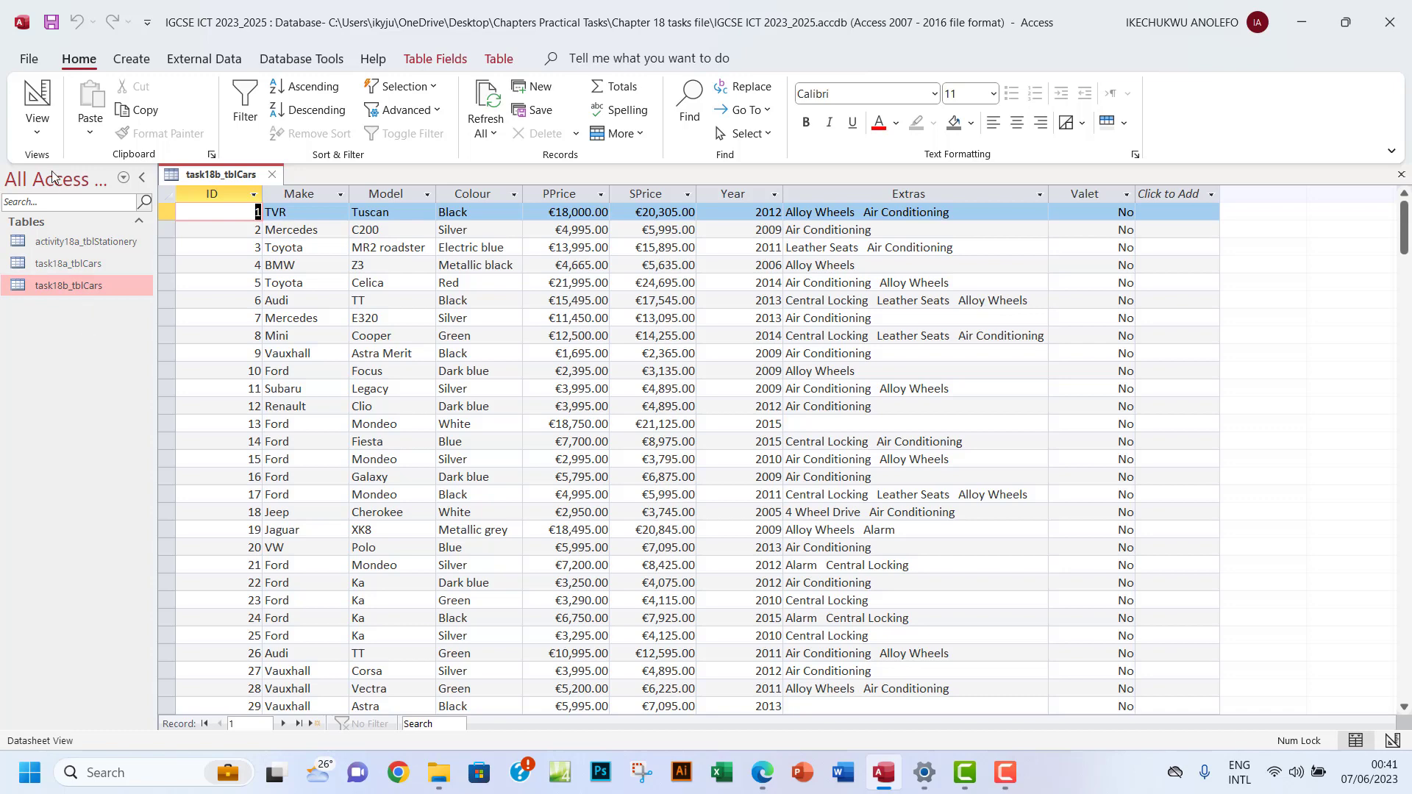
# Save a copy of the table as a new object named task18c_tblCars
pyautogui.click(31, 58)
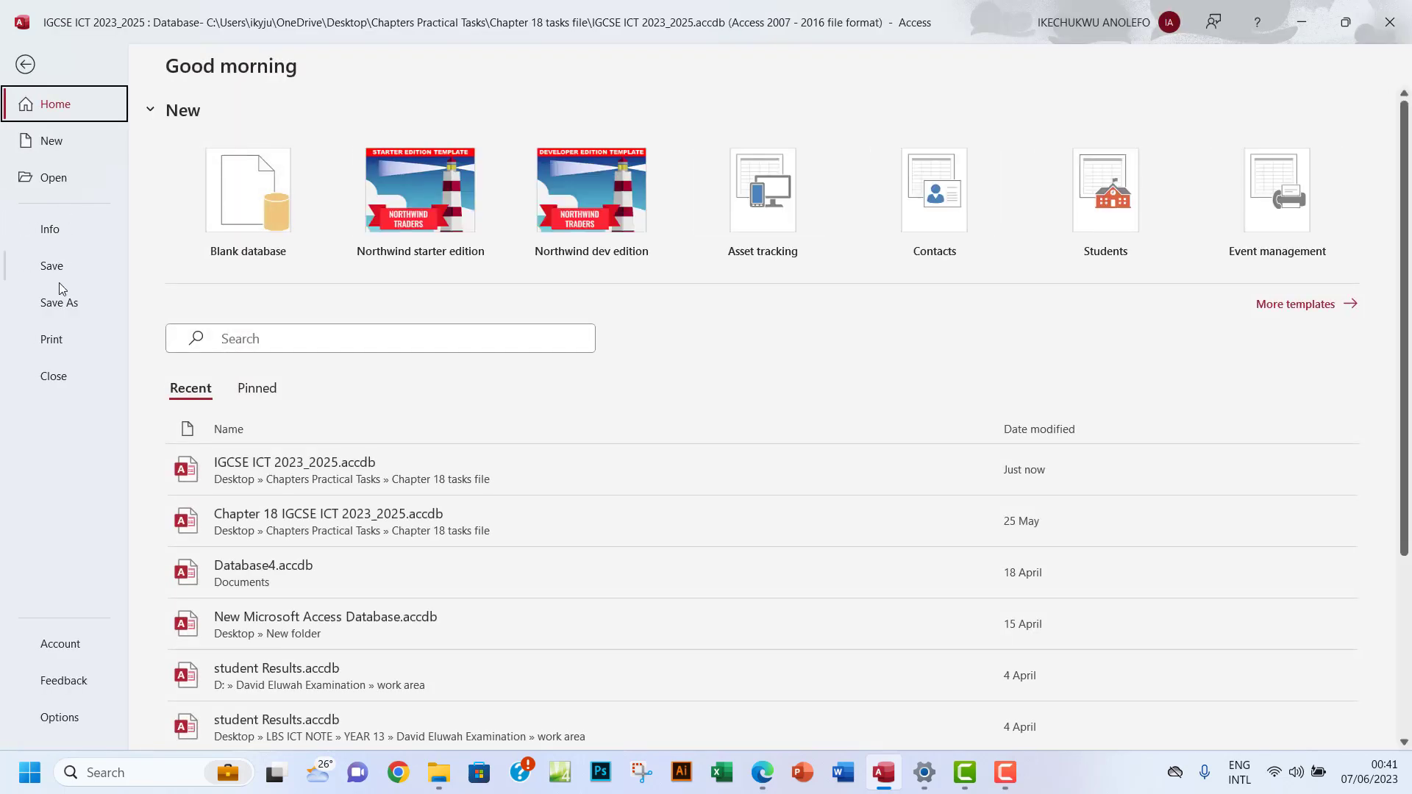
pyautogui.click(59, 302)
pyautogui.click(269, 217)
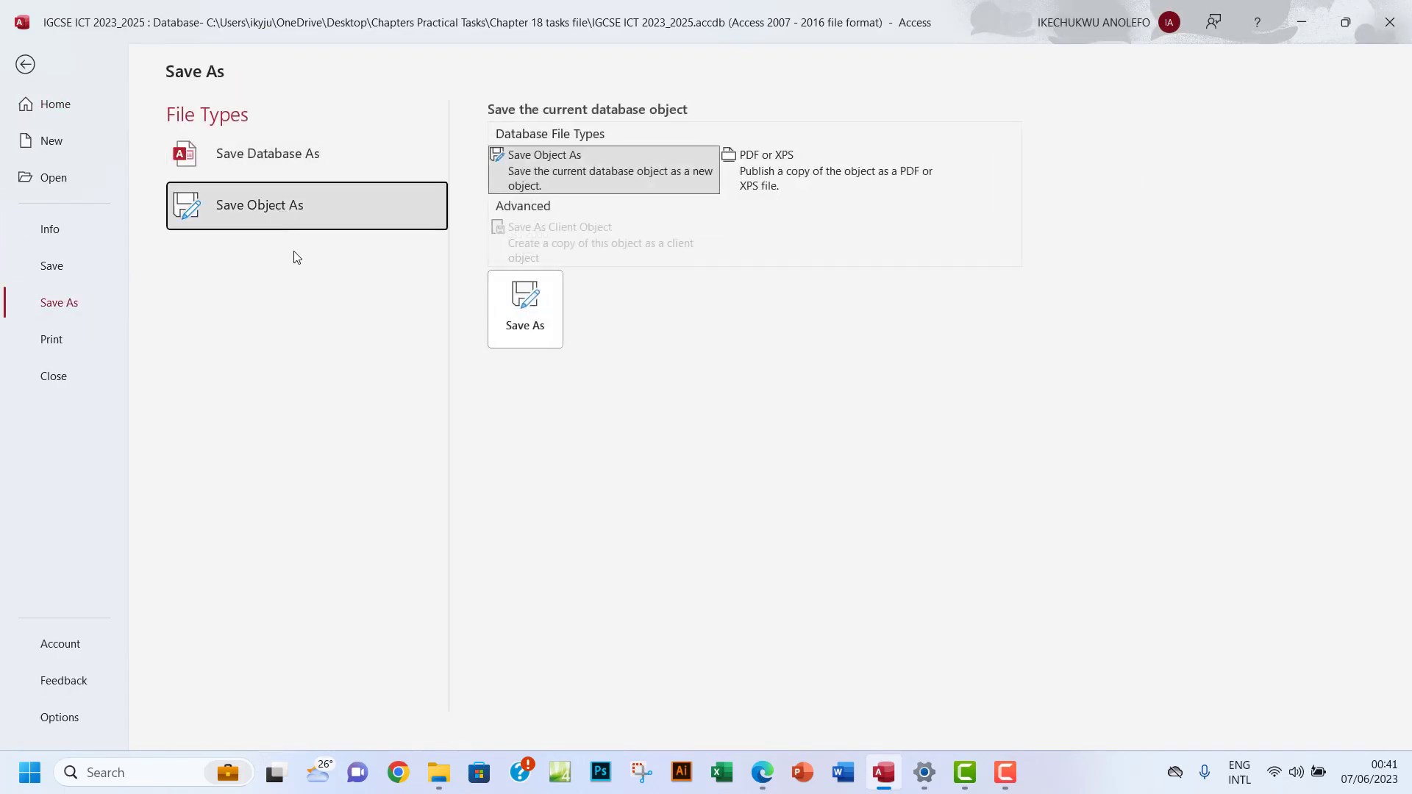
pyautogui.click(528, 335)
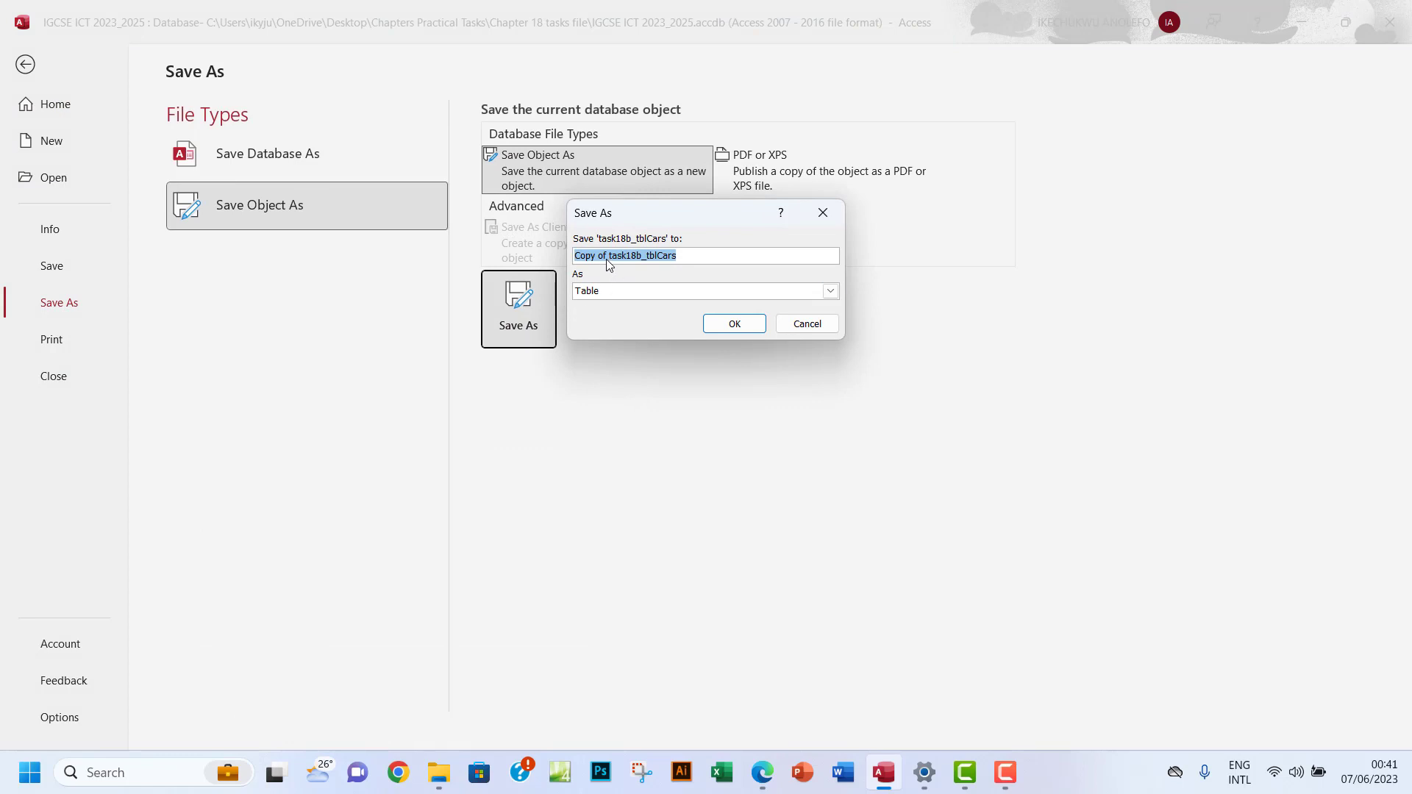
pyautogui.moveTo(608, 256); pyautogui.dragTo(544, 260)
pyautogui.press('Delete')
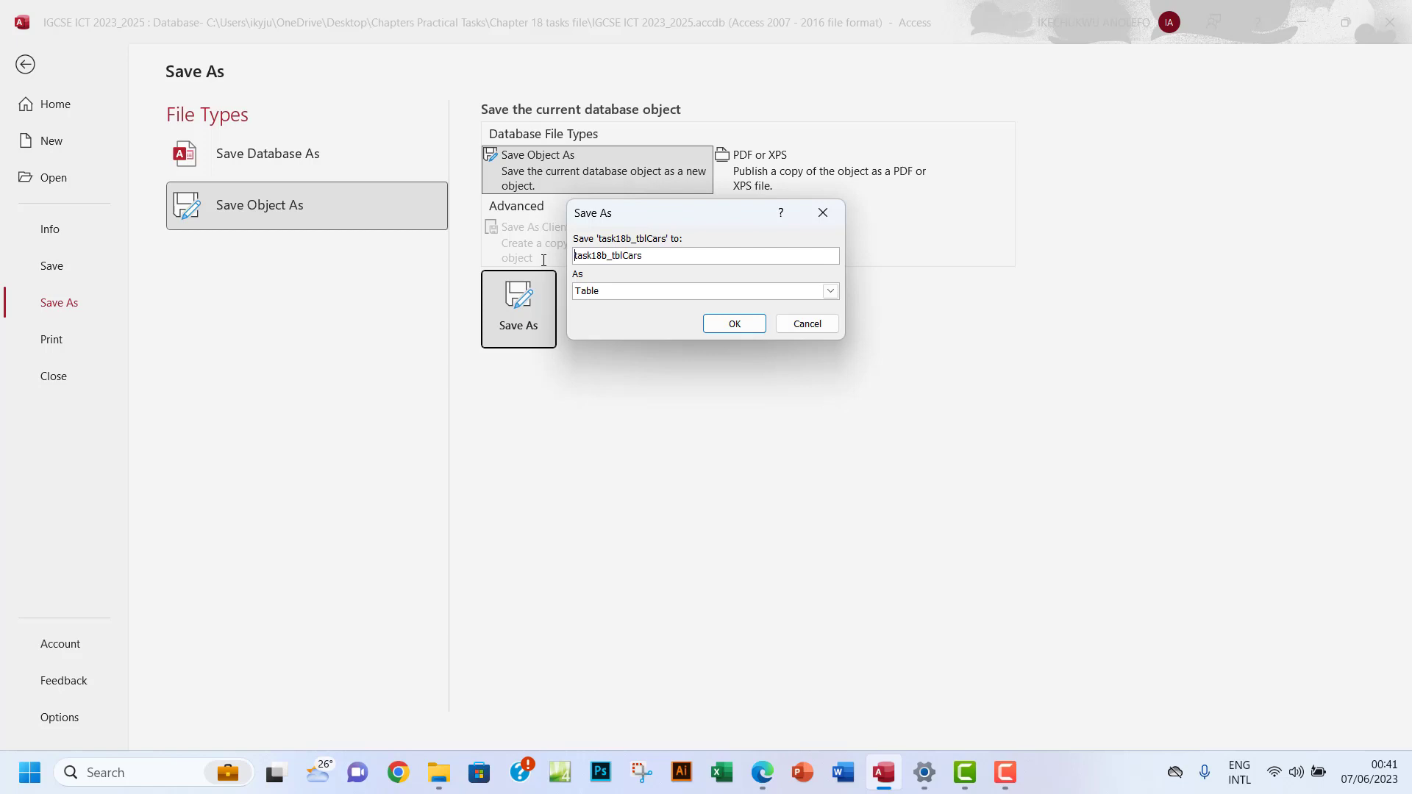
pyautogui.click(608, 256)
pyautogui.press('BackSpace')
pyautogui.write('c')
pyautogui.click(743, 328)
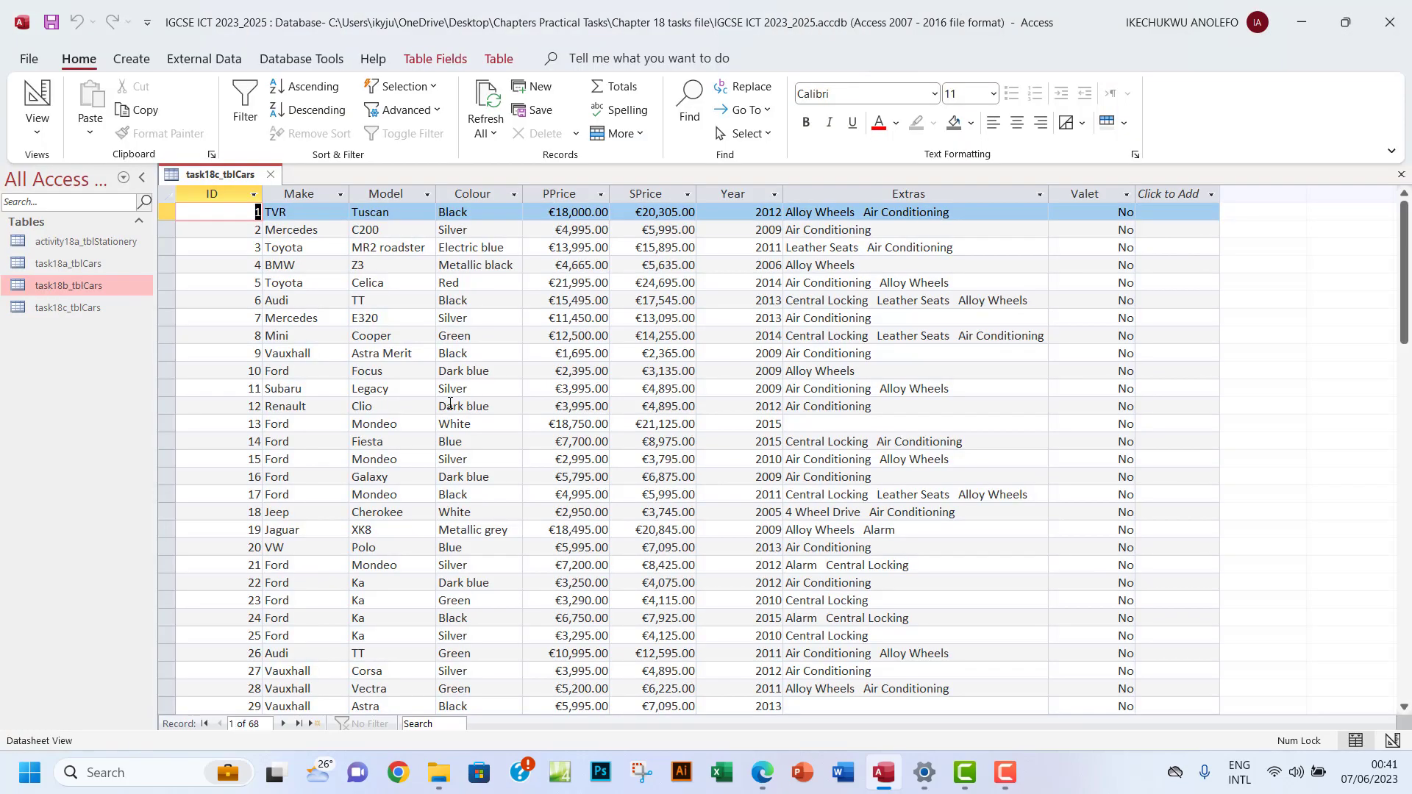
# In Design View, add a Date/Time field named PDate below Valet, then return to the datasheet
pyautogui.click(35, 100)
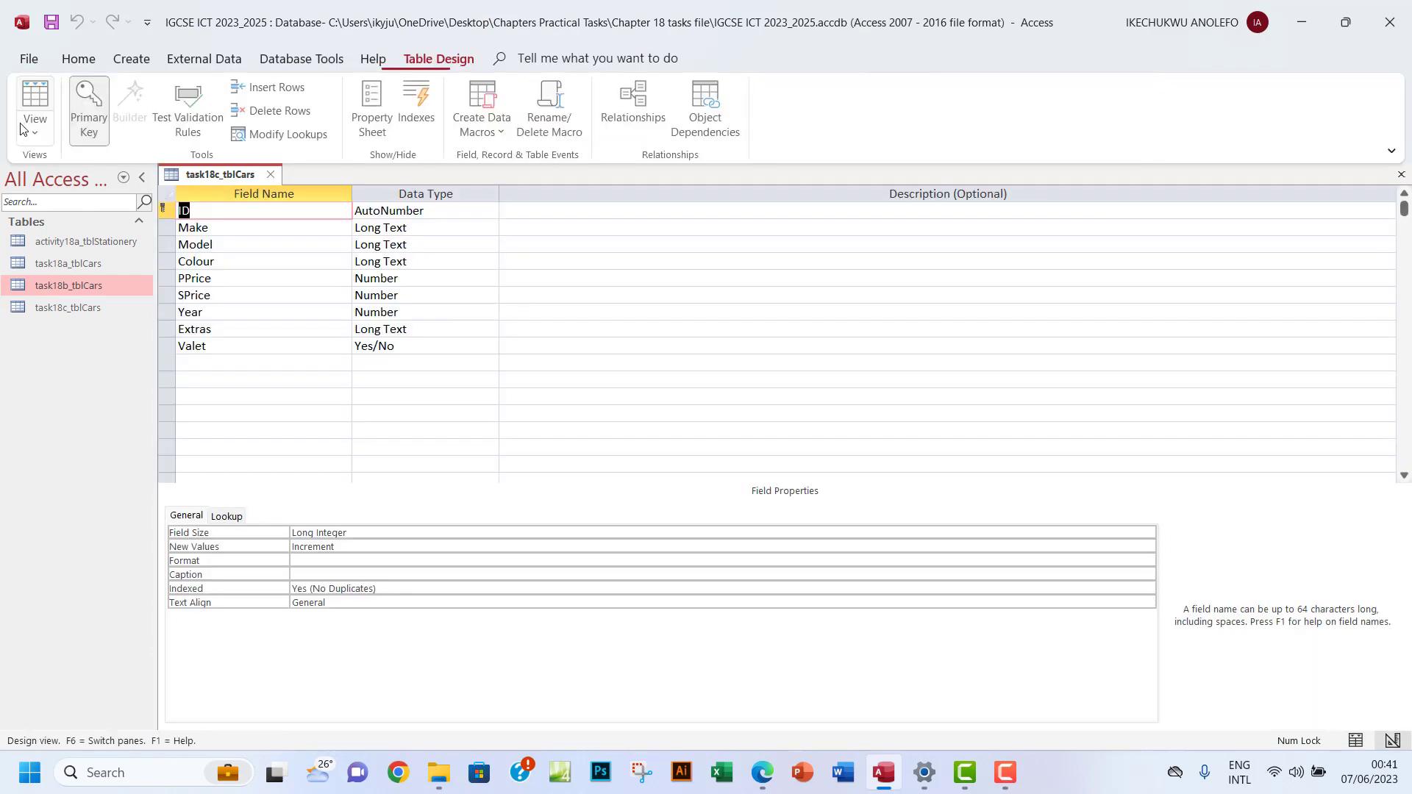
pyautogui.click(239, 372)
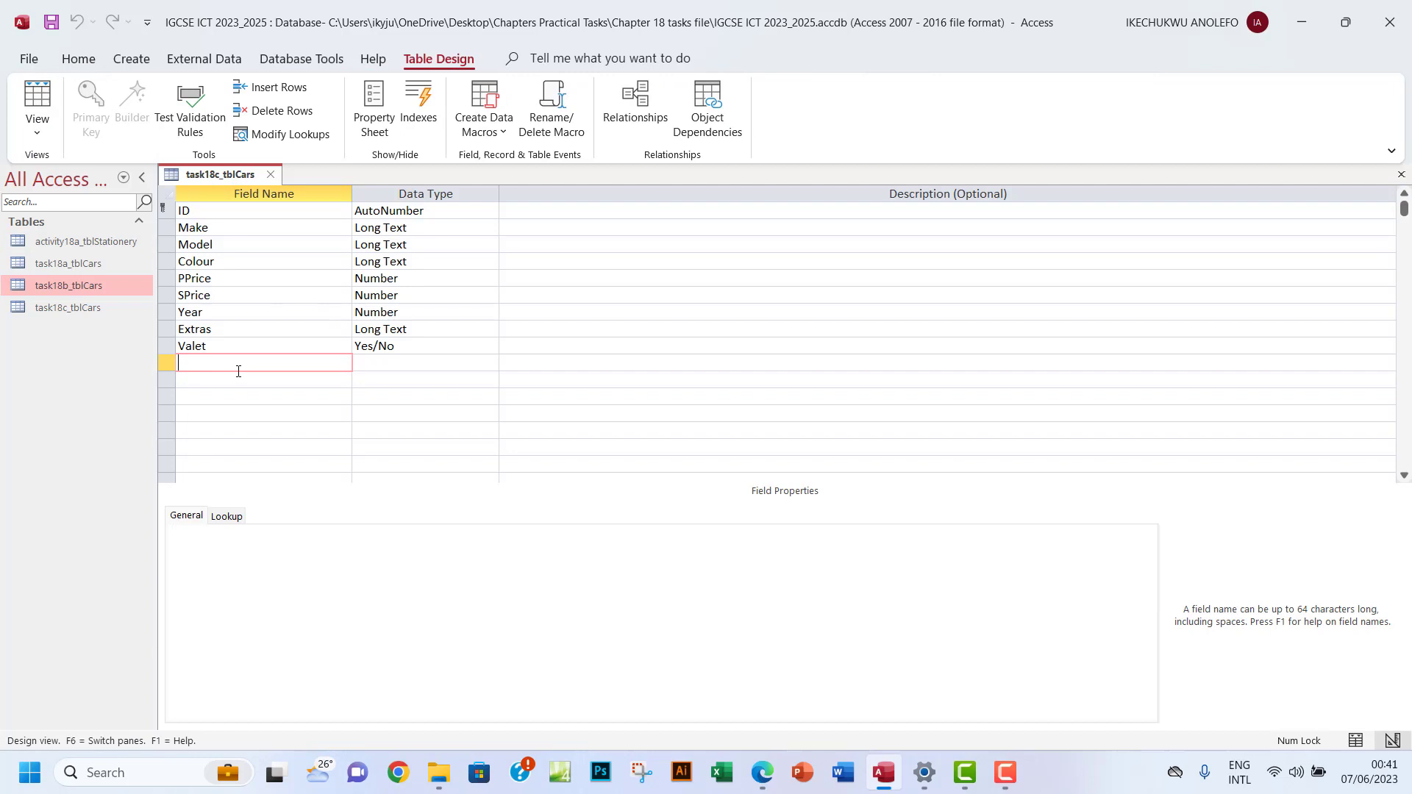
pyautogui.write('PDate')
pyautogui.click(389, 363)
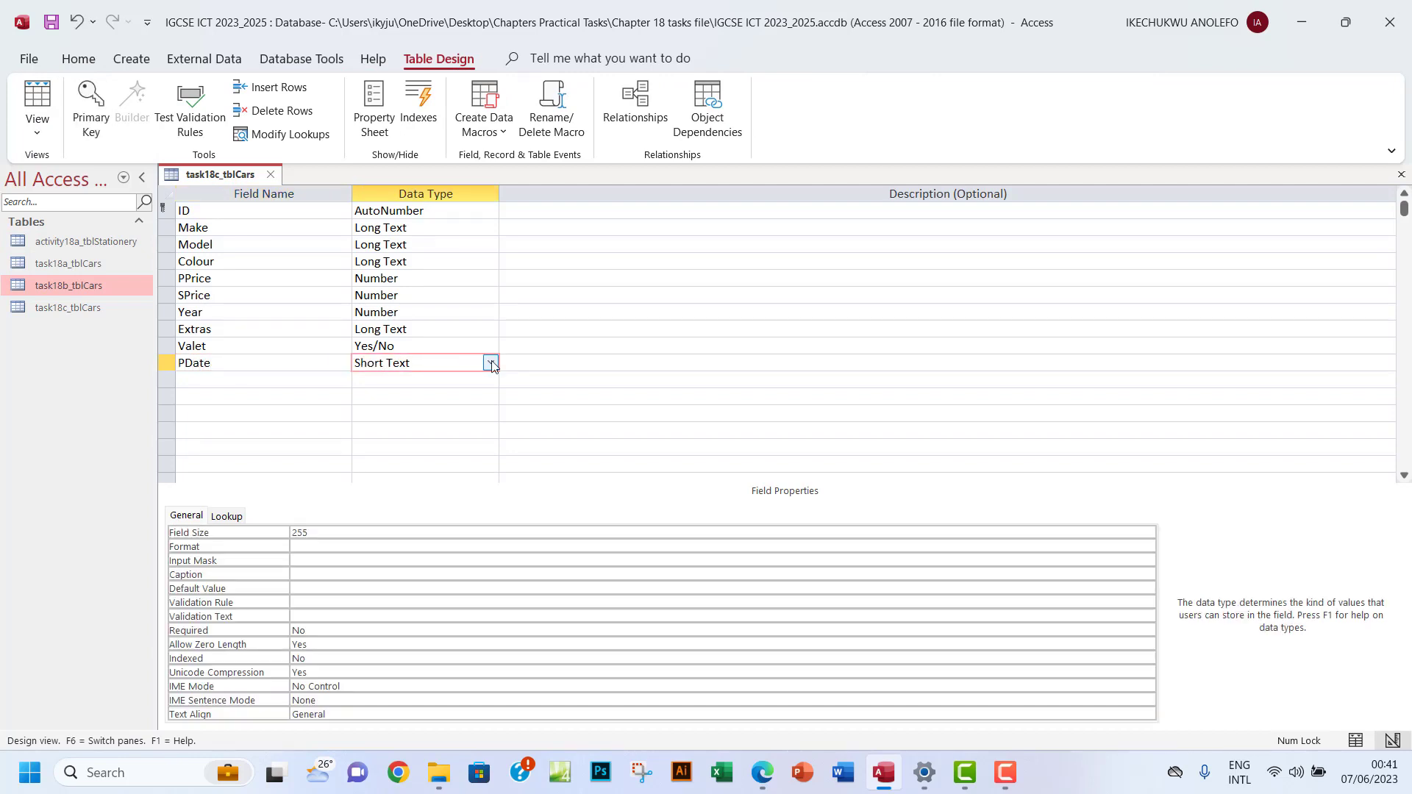
pyautogui.click(490, 364)
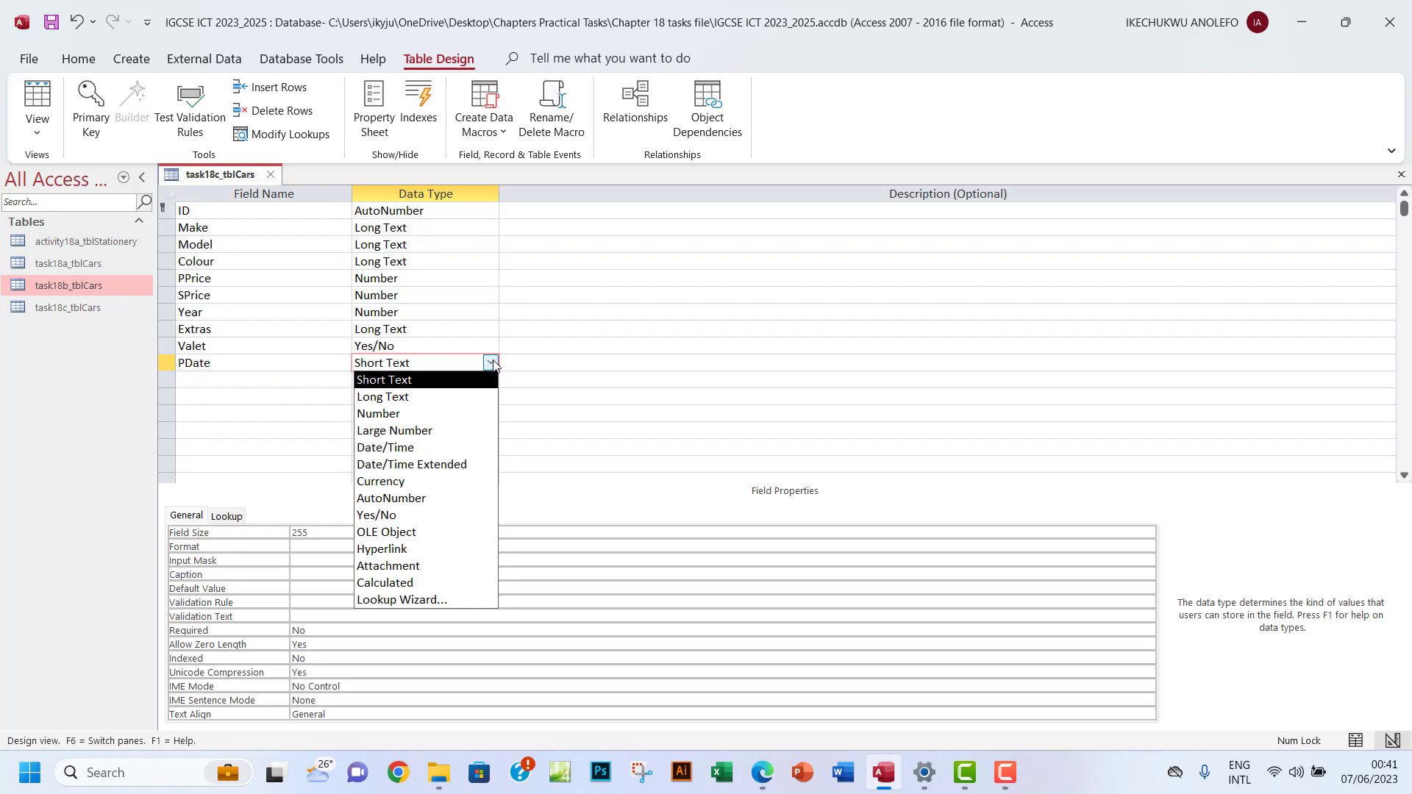
pyautogui.click(398, 448)
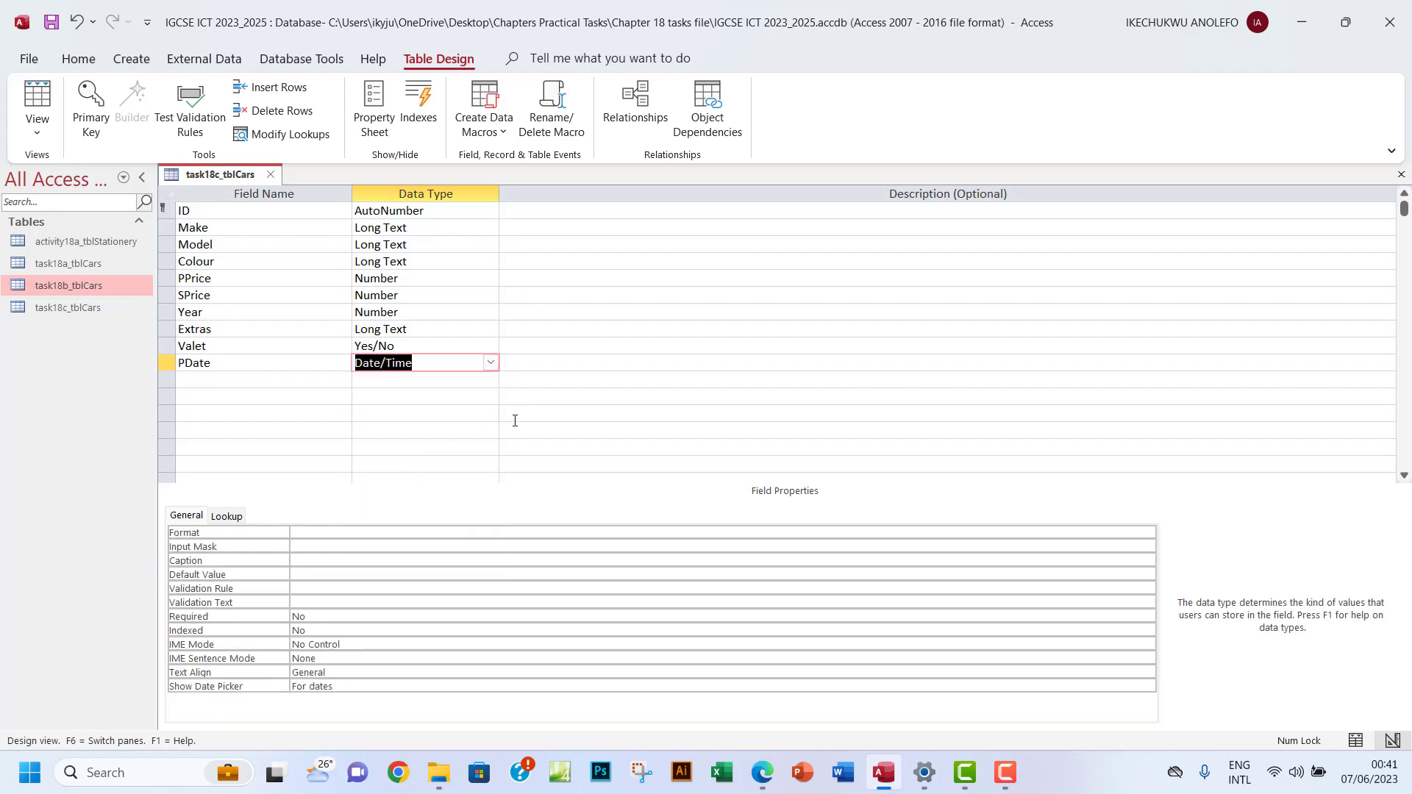
pyautogui.click(44, 104)
# Save the design change and scroll the datasheet down to the last car, record 68
pyautogui.click(678, 441)
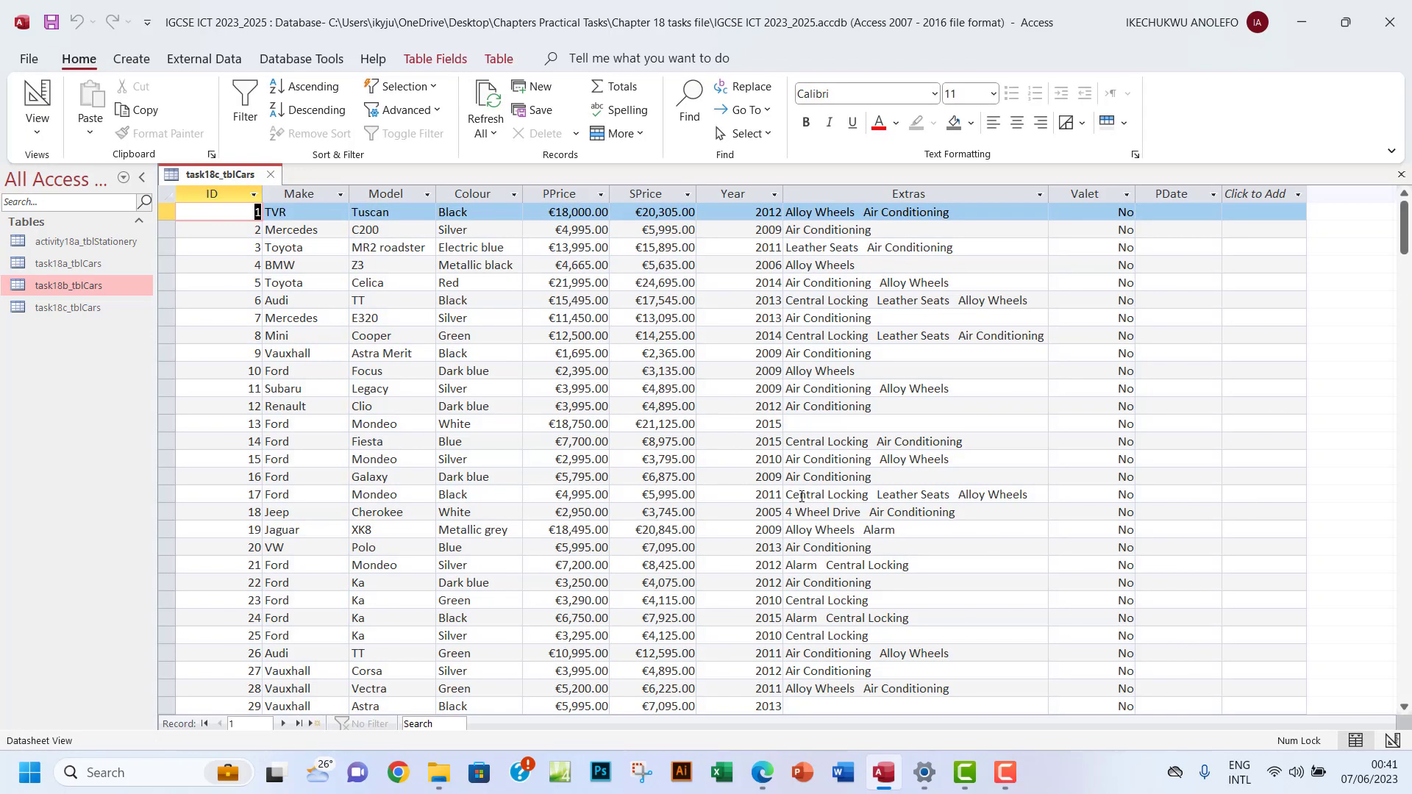
pyautogui.scroll(-14, 802, 496)
pyautogui.scroll(5, 802, 496)
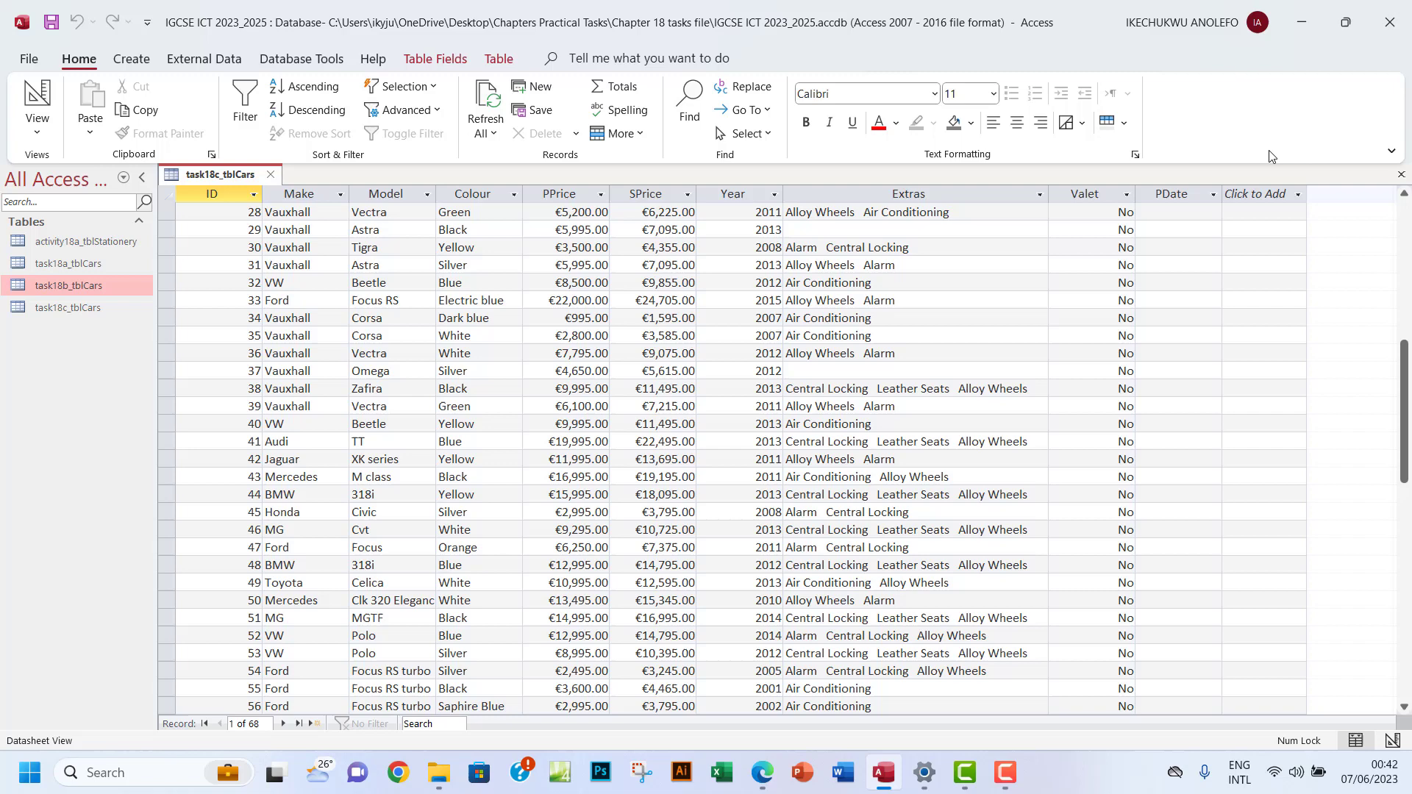
pyautogui.moveTo(1135, 174); pyautogui.dragTo(1229, 703)
pyautogui.moveTo(1229, 169); pyautogui.dragTo(1227, 717)
pyautogui.moveTo(1137, 177); pyautogui.dragTo(1227, 171)
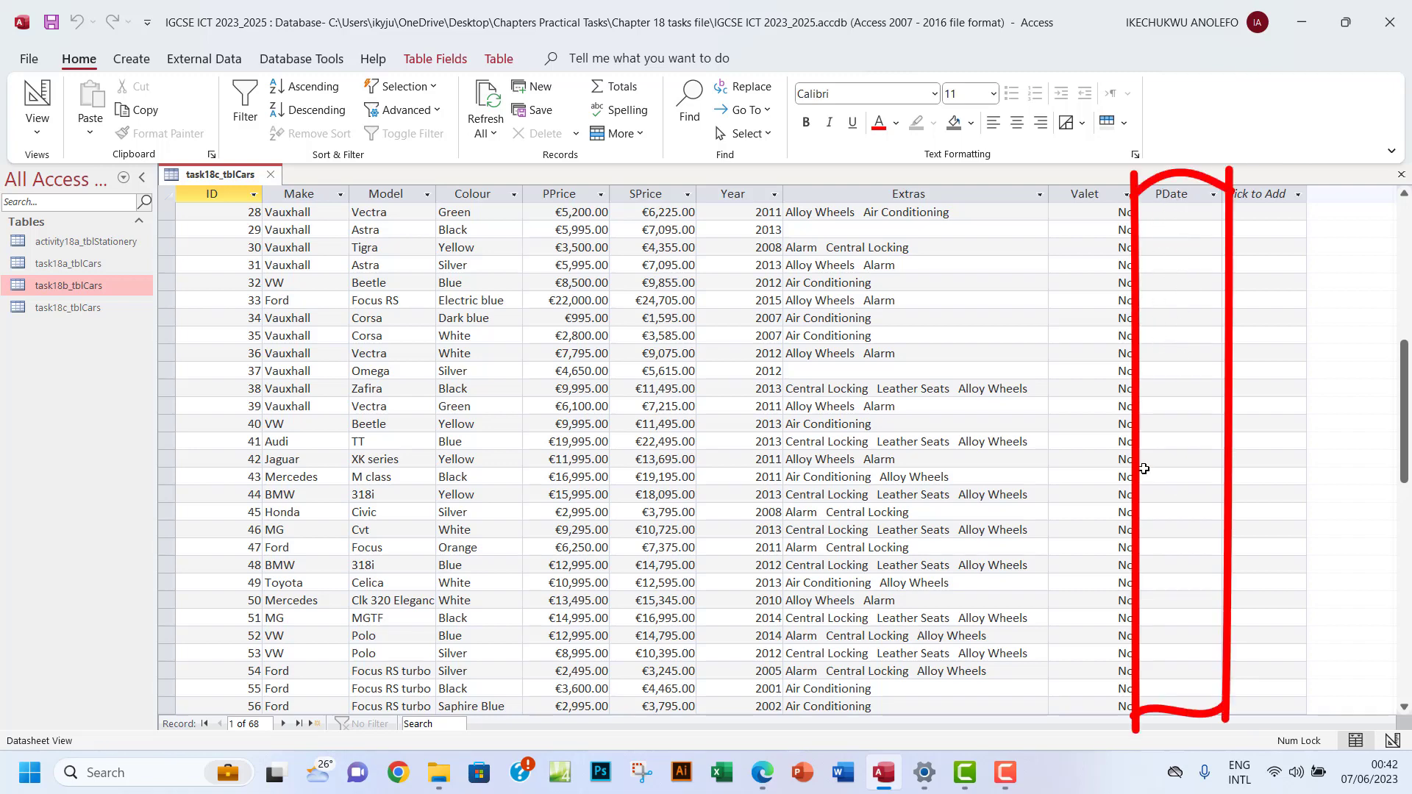
pyautogui.scroll(-10, 1145, 474)
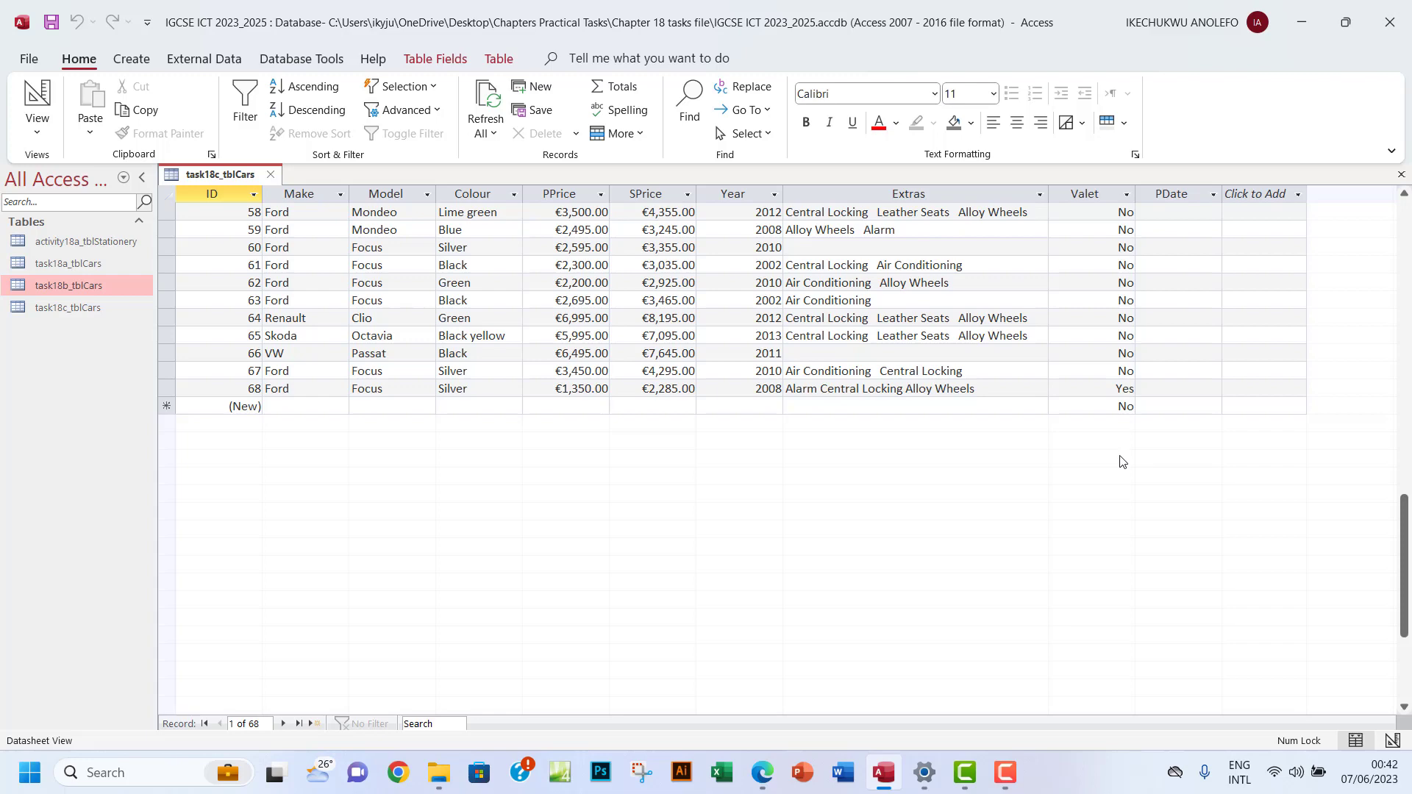
pyautogui.click(763, 781)
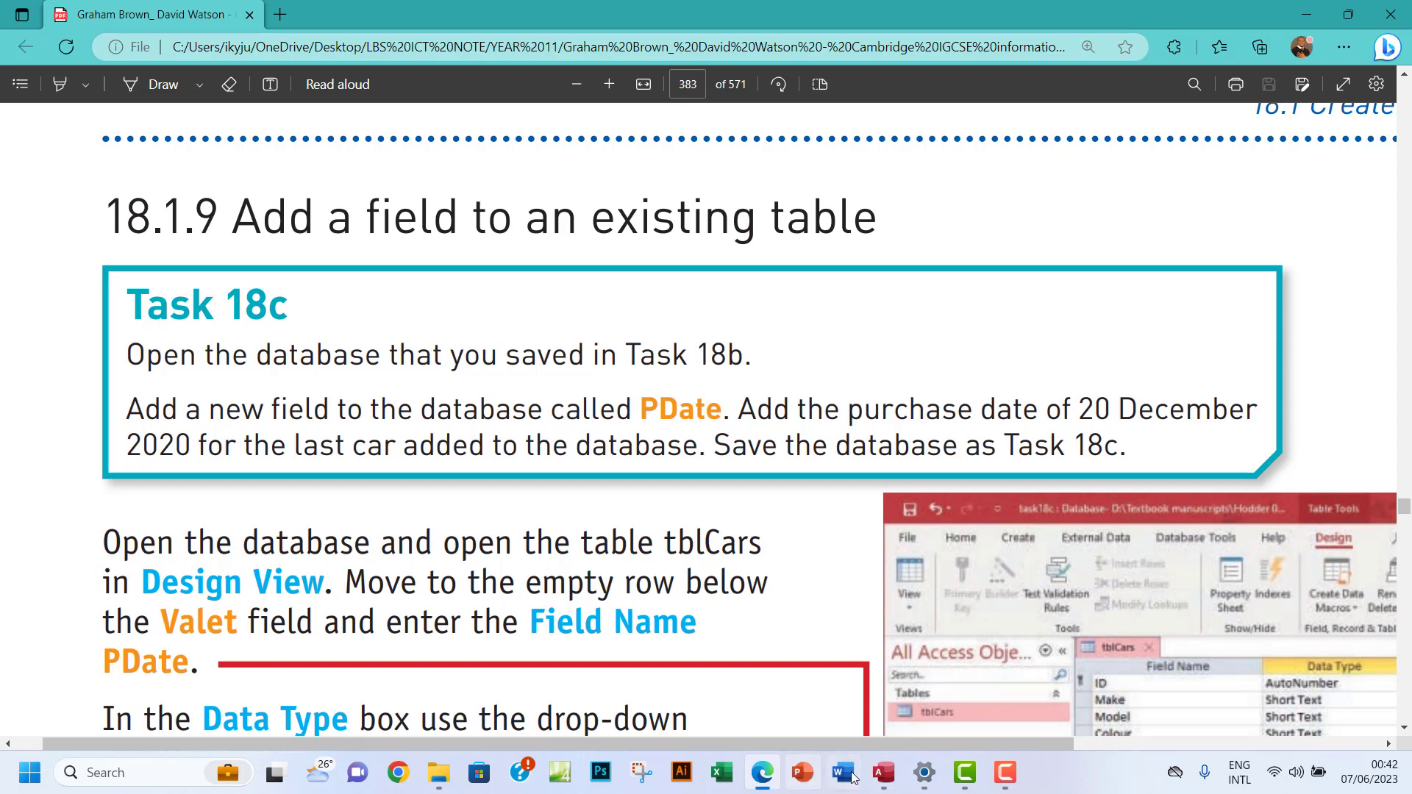
# Enter 20/12/2020 as the purchase date for record 68, then switch to Design View
pyautogui.click(883, 772)
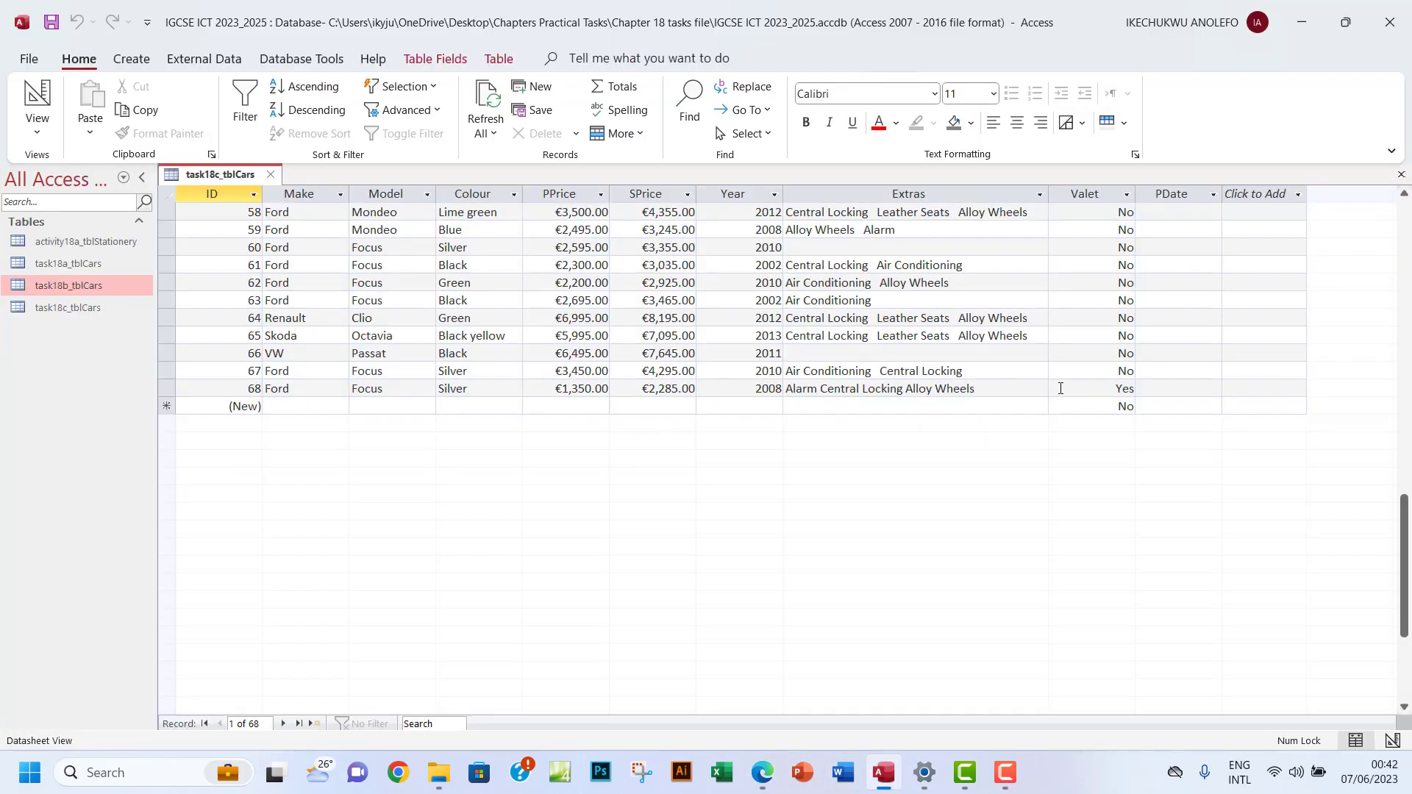
pyautogui.click(1157, 392)
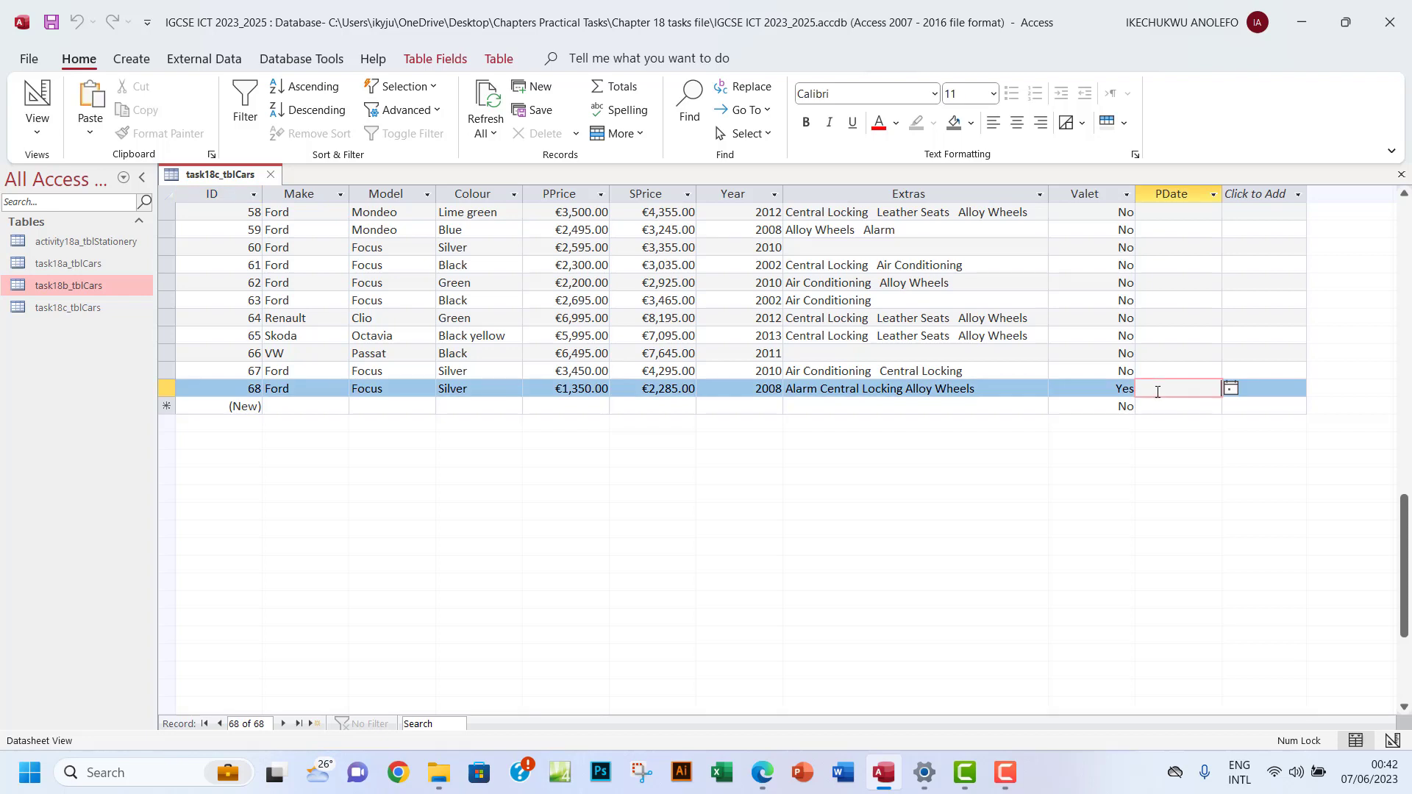
pyautogui.write('20/12/2020')
pyautogui.moveTo(786, 351)
pyautogui.mouseDown()
pyautogui.moveTo(826, 373)
pyautogui.moveTo(912, 366)
pyautogui.mouseUp()
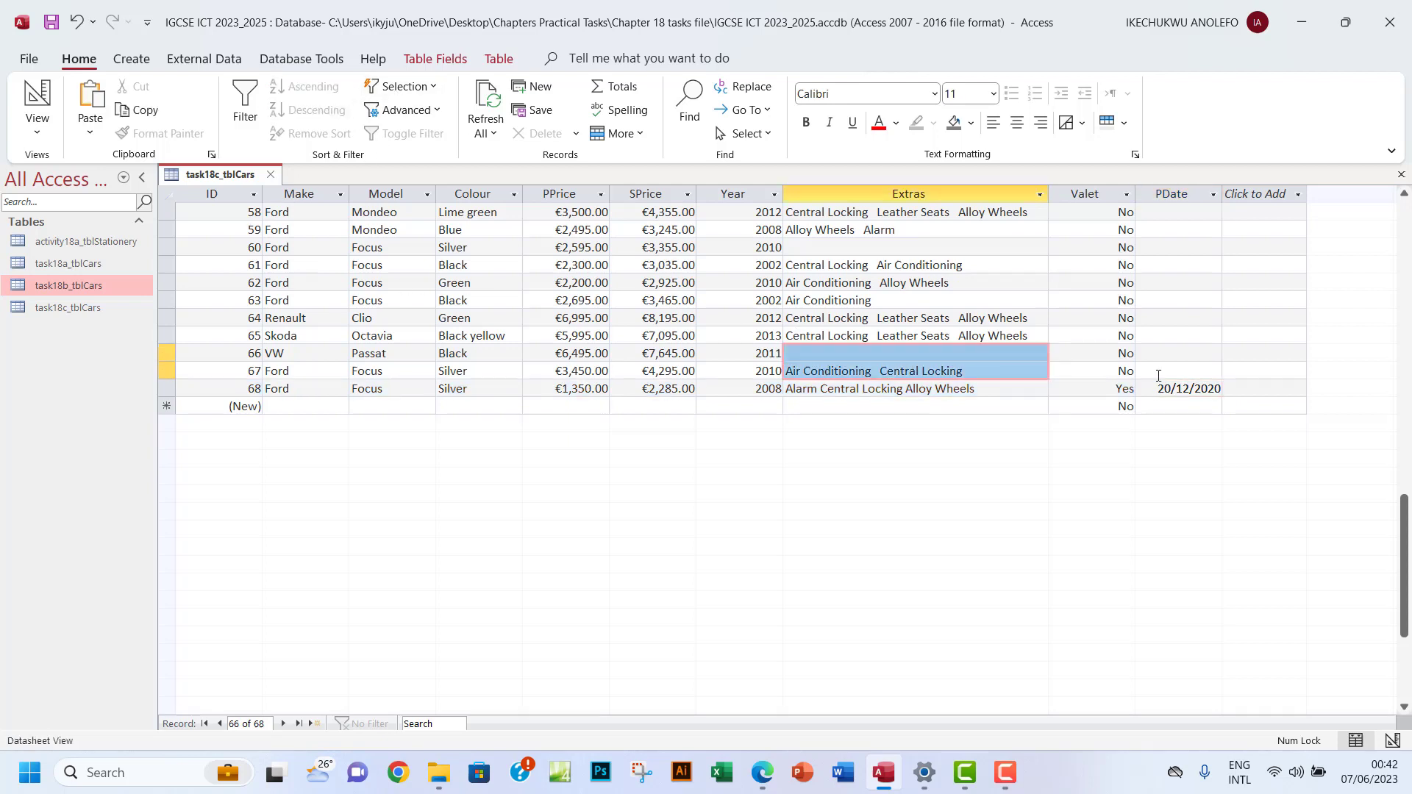
pyautogui.moveTo(1160, 389); pyautogui.dragTo(1222, 390)
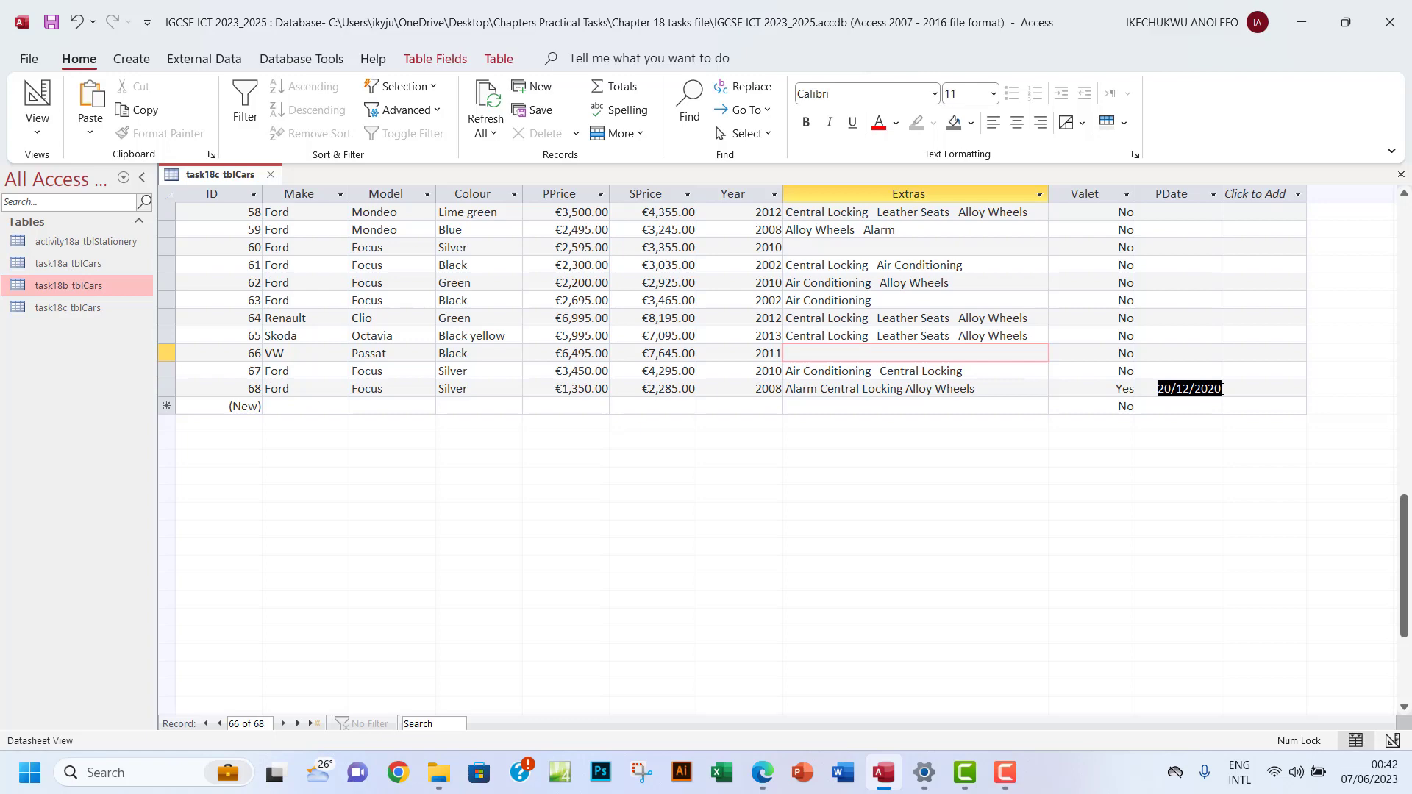
pyautogui.click(34, 101)
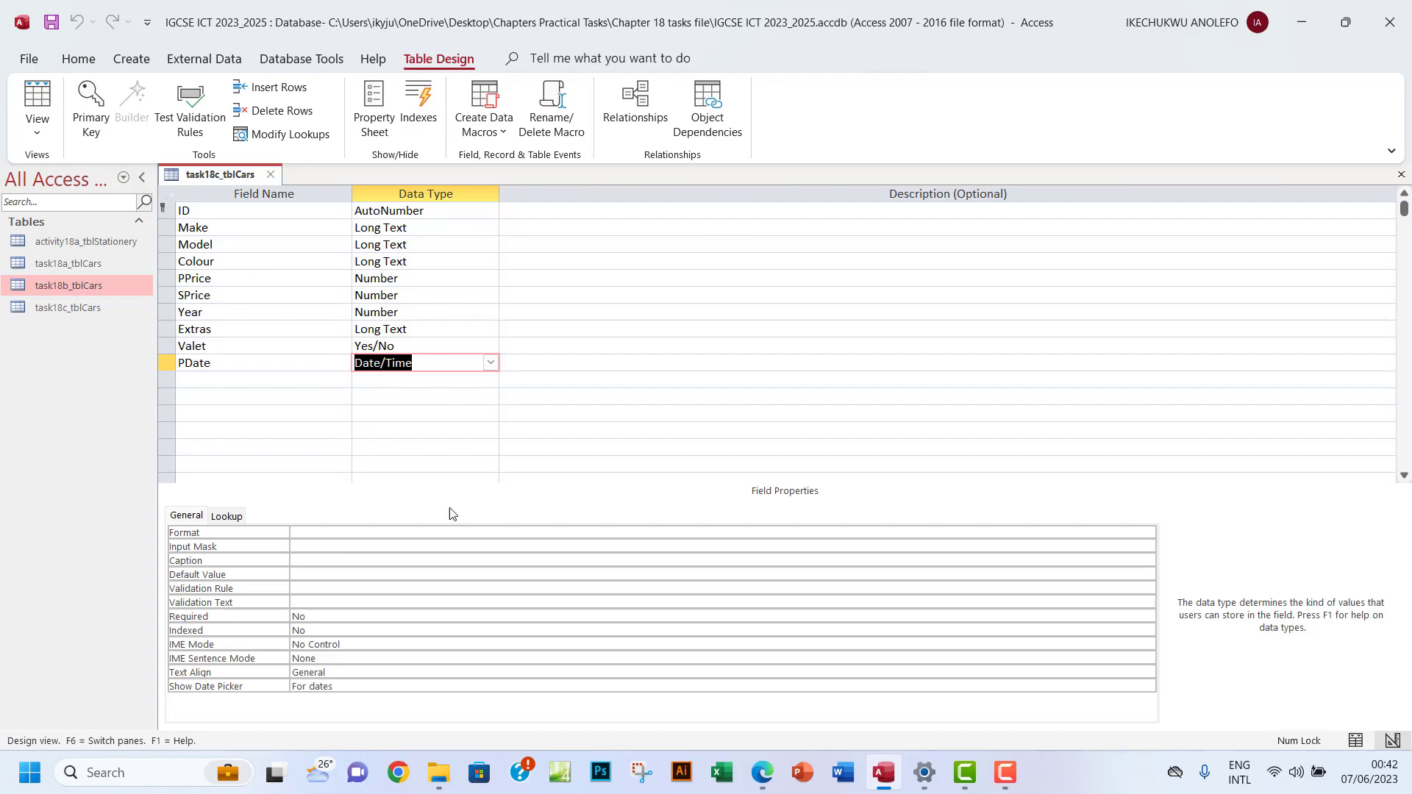
# Change the PDate field's Format property to Long Date
pyautogui.click(329, 533)
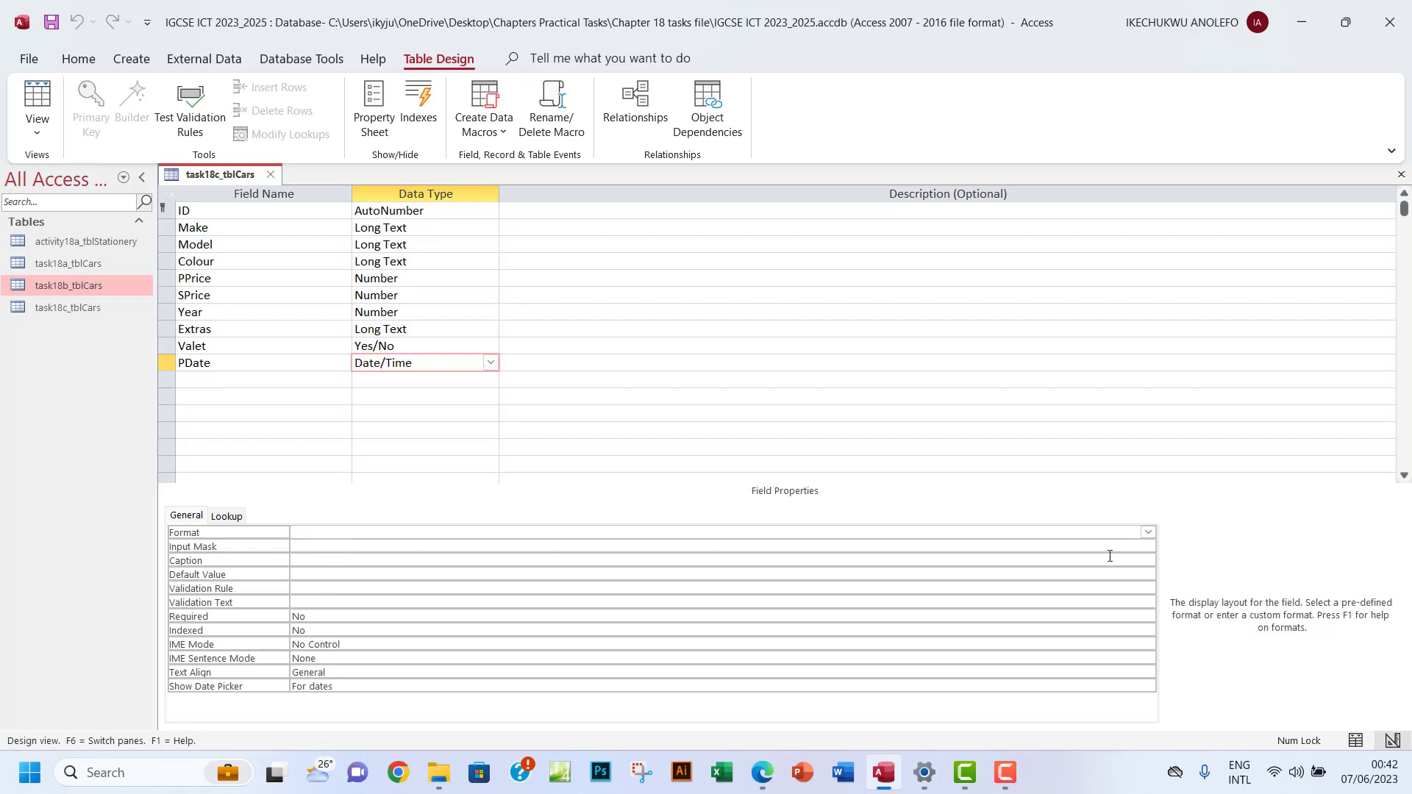
pyautogui.click(1148, 532)
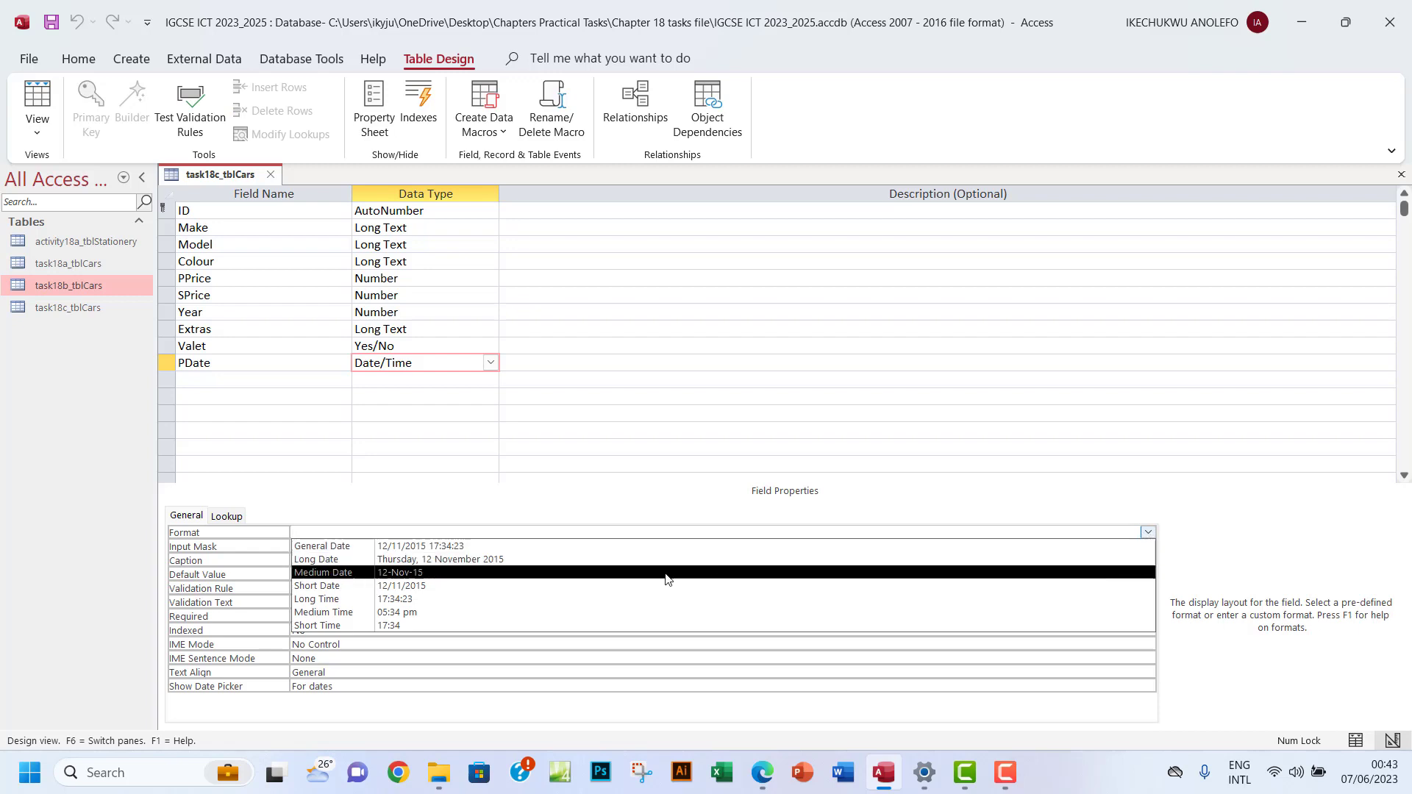
pyautogui.click(420, 560)
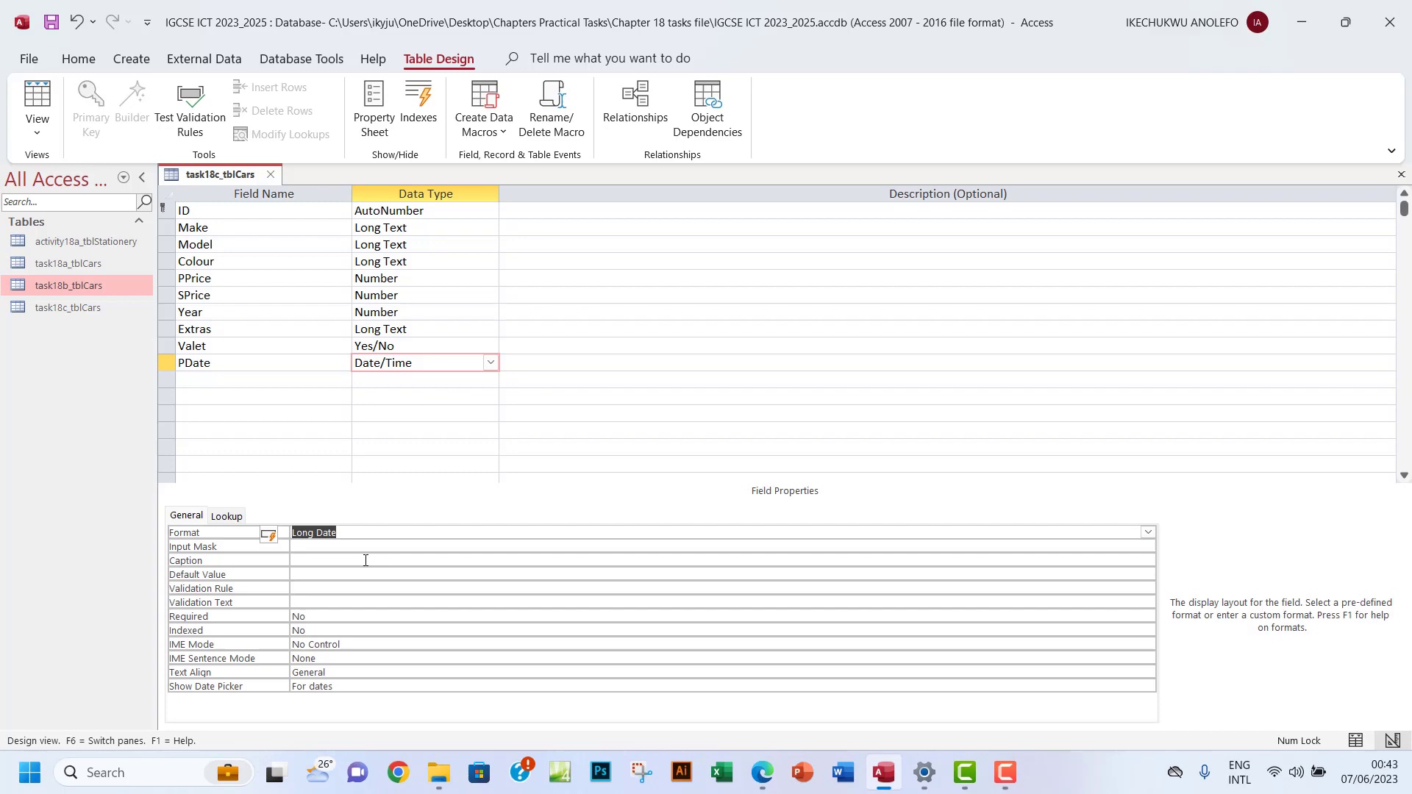
pyautogui.click(226, 516)
pyautogui.click(187, 515)
# Save the table, scroll to record 68 and auto-fit the PDate column width
pyautogui.click(36, 107)
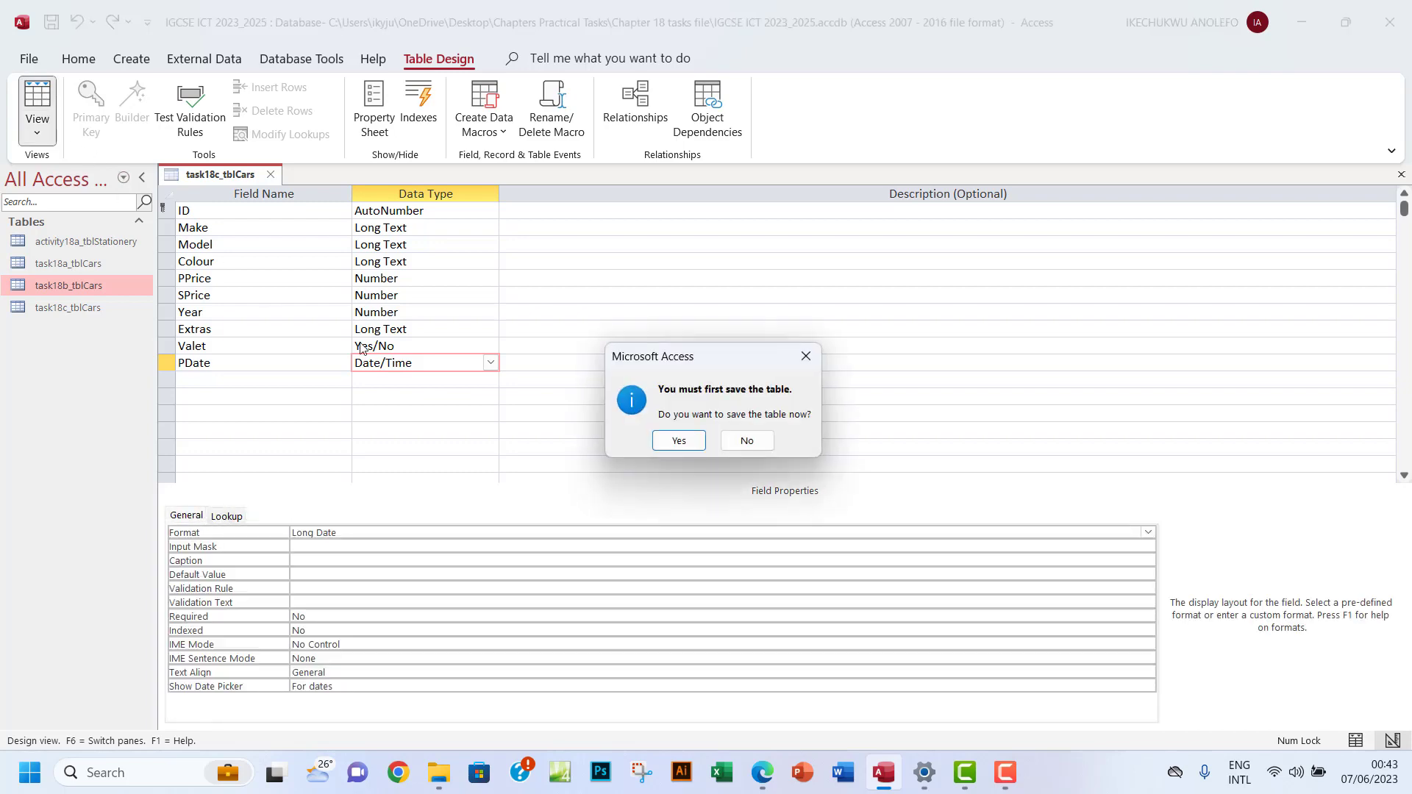
pyautogui.click(674, 439)
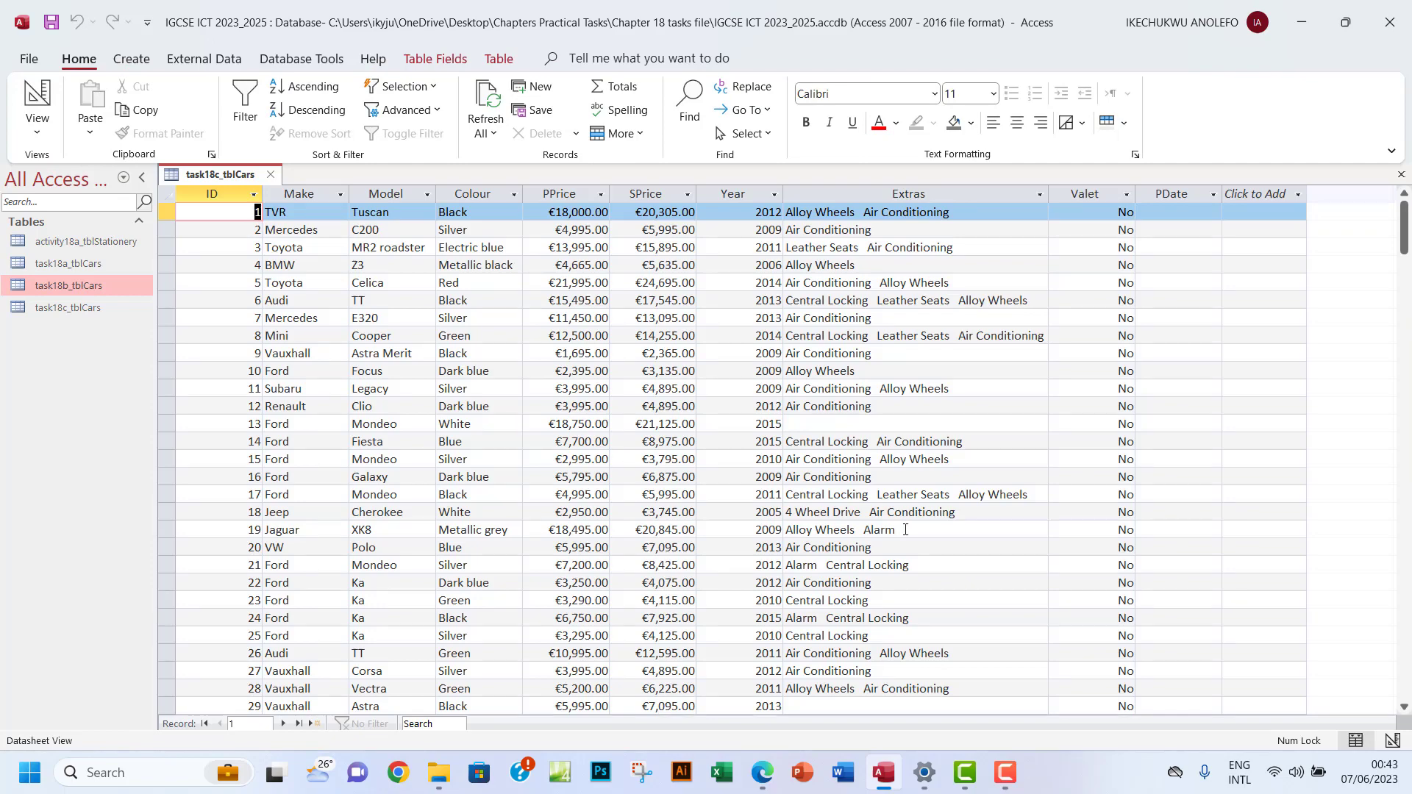
pyautogui.scroll(-8, 905, 530)
pyautogui.scroll(-7, 906, 529)
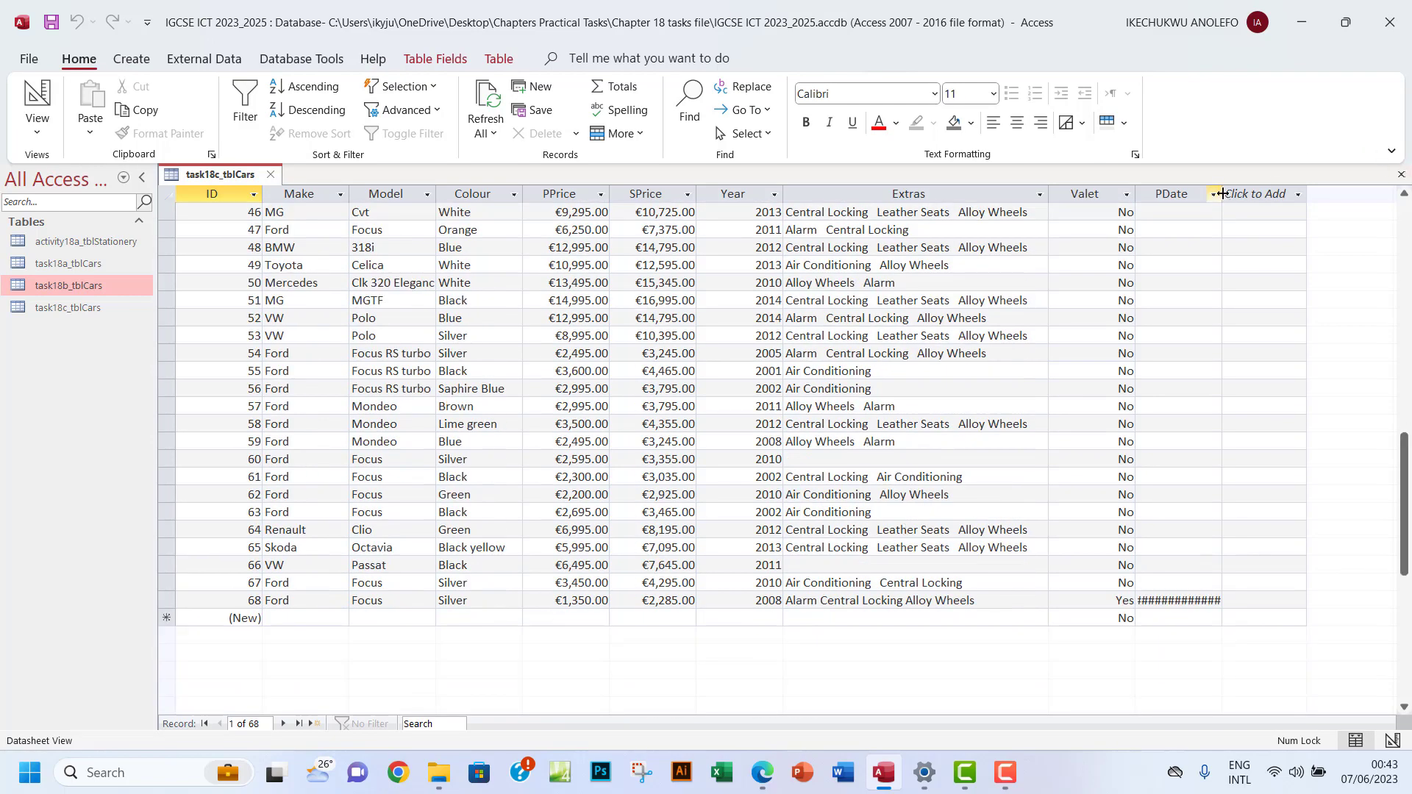
pyautogui.moveTo(1223, 195); pyautogui.dragTo(1272, 204)
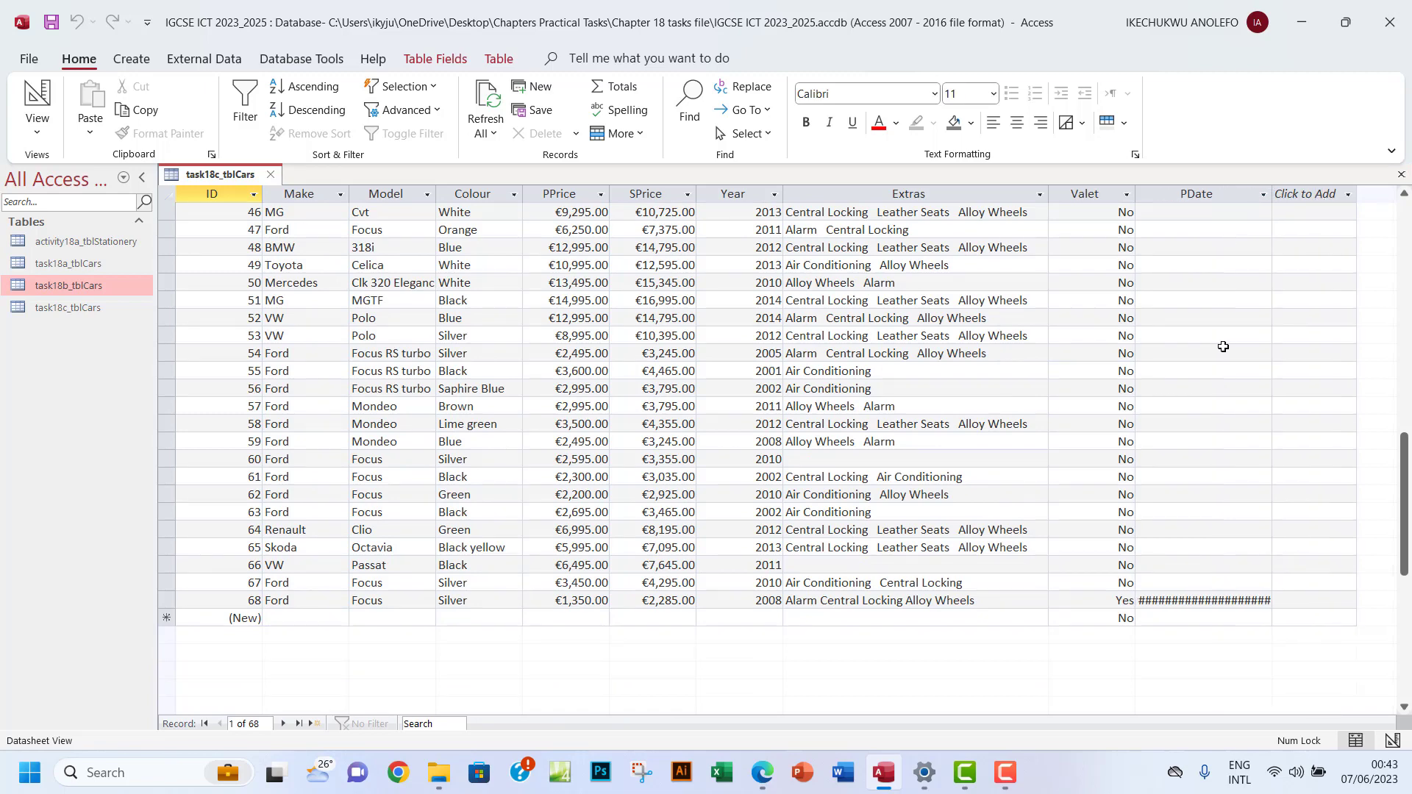
pyautogui.click(1268, 195)
pyautogui.click(1150, 197)
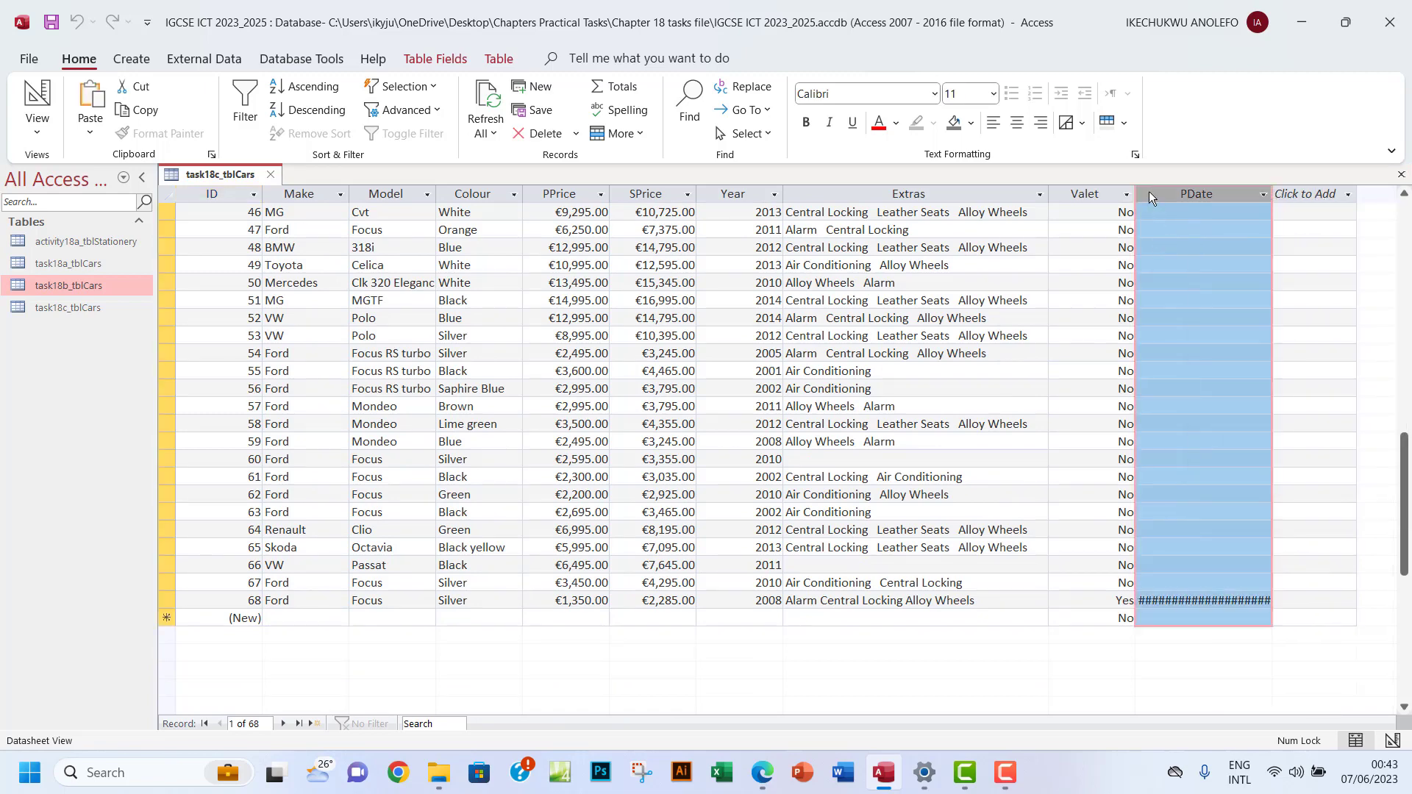
pyautogui.doubleClick(1272, 196)
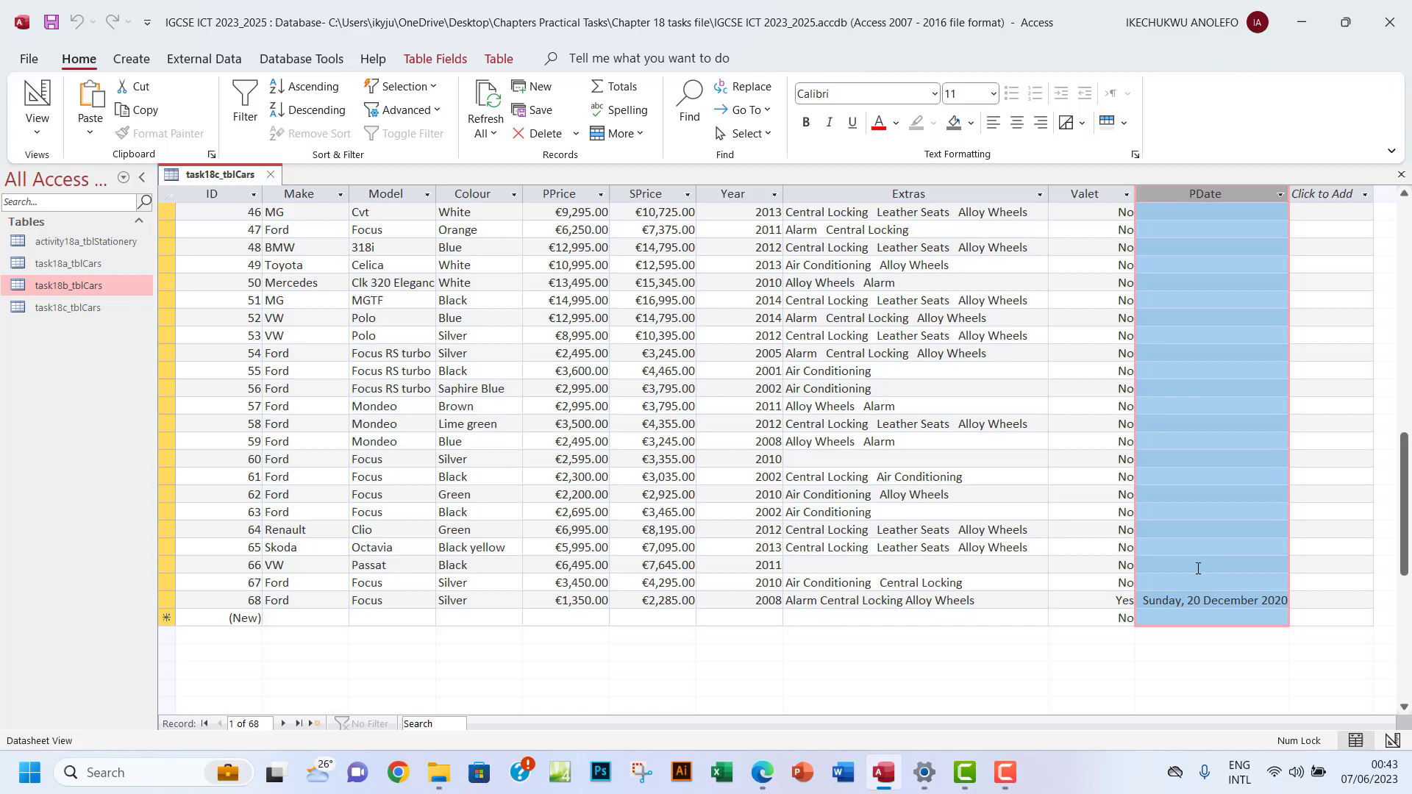
# Try deleting 'Sunday, ' from record 68's displayed purchase date
pyautogui.click(1184, 602)
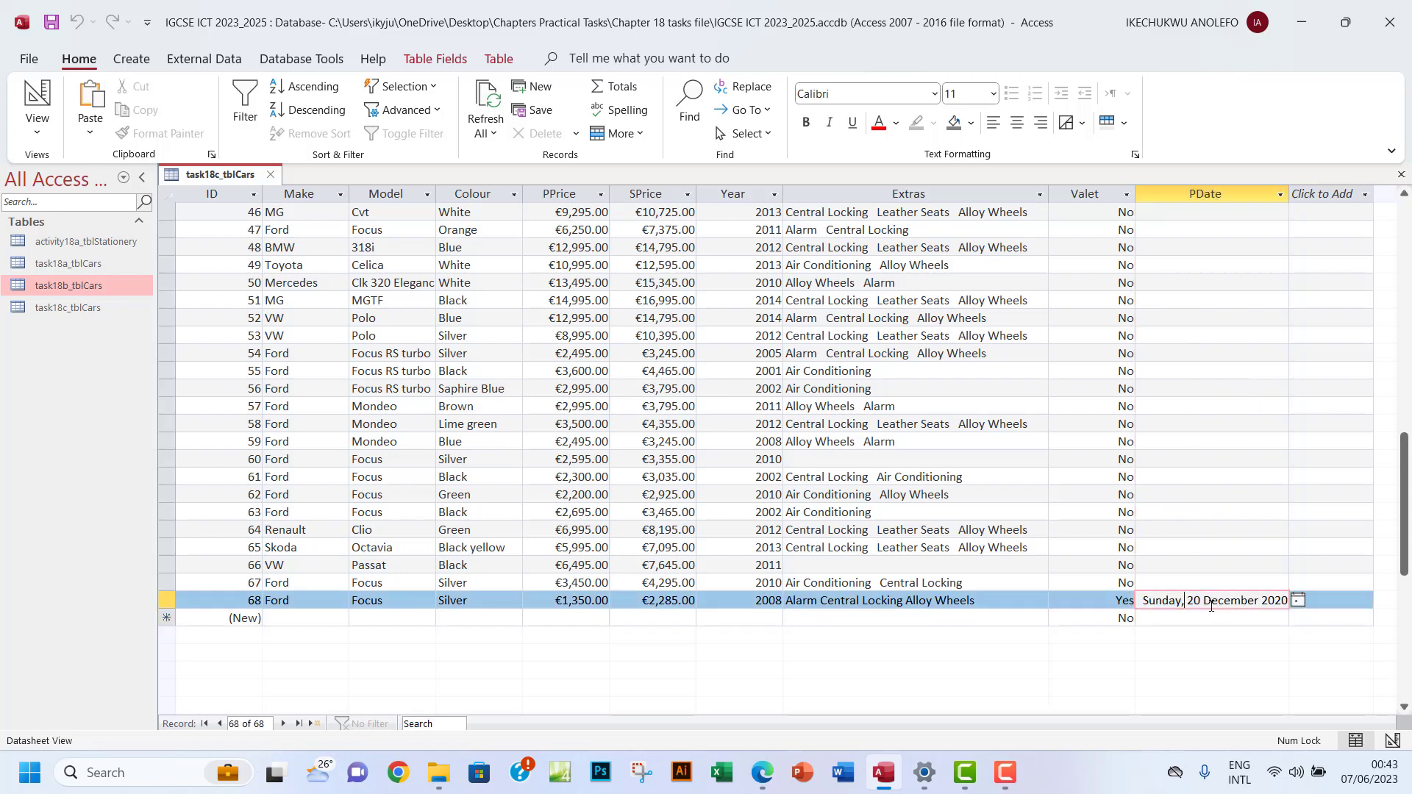
pyautogui.moveTo(1186, 604); pyautogui.dragTo(1132, 601)
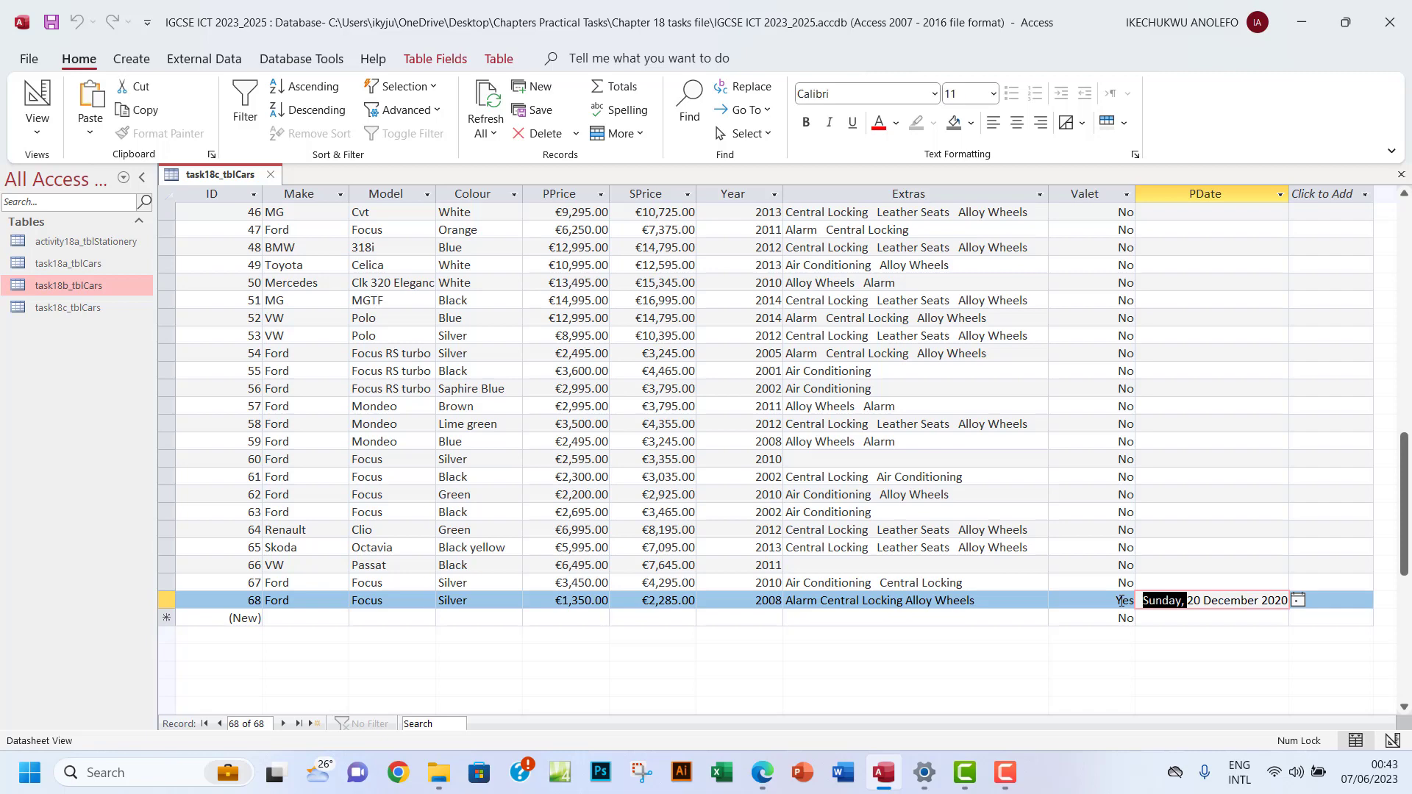
pyautogui.press('Delete')
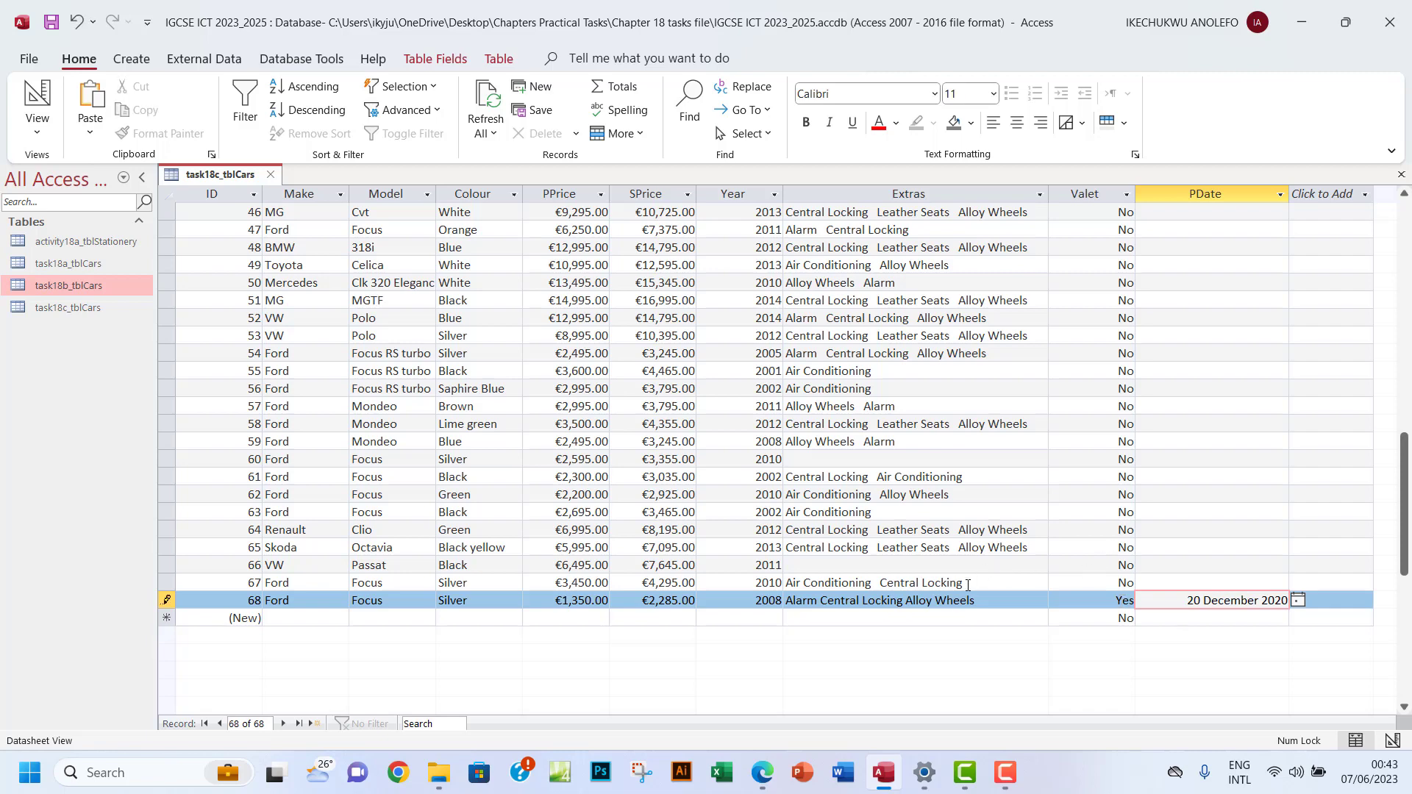
pyautogui.click(990, 582)
pyautogui.click(1167, 606)
# Set PDate's Format to the custom dd mmmm yyyy and save the table
pyautogui.click(42, 107)
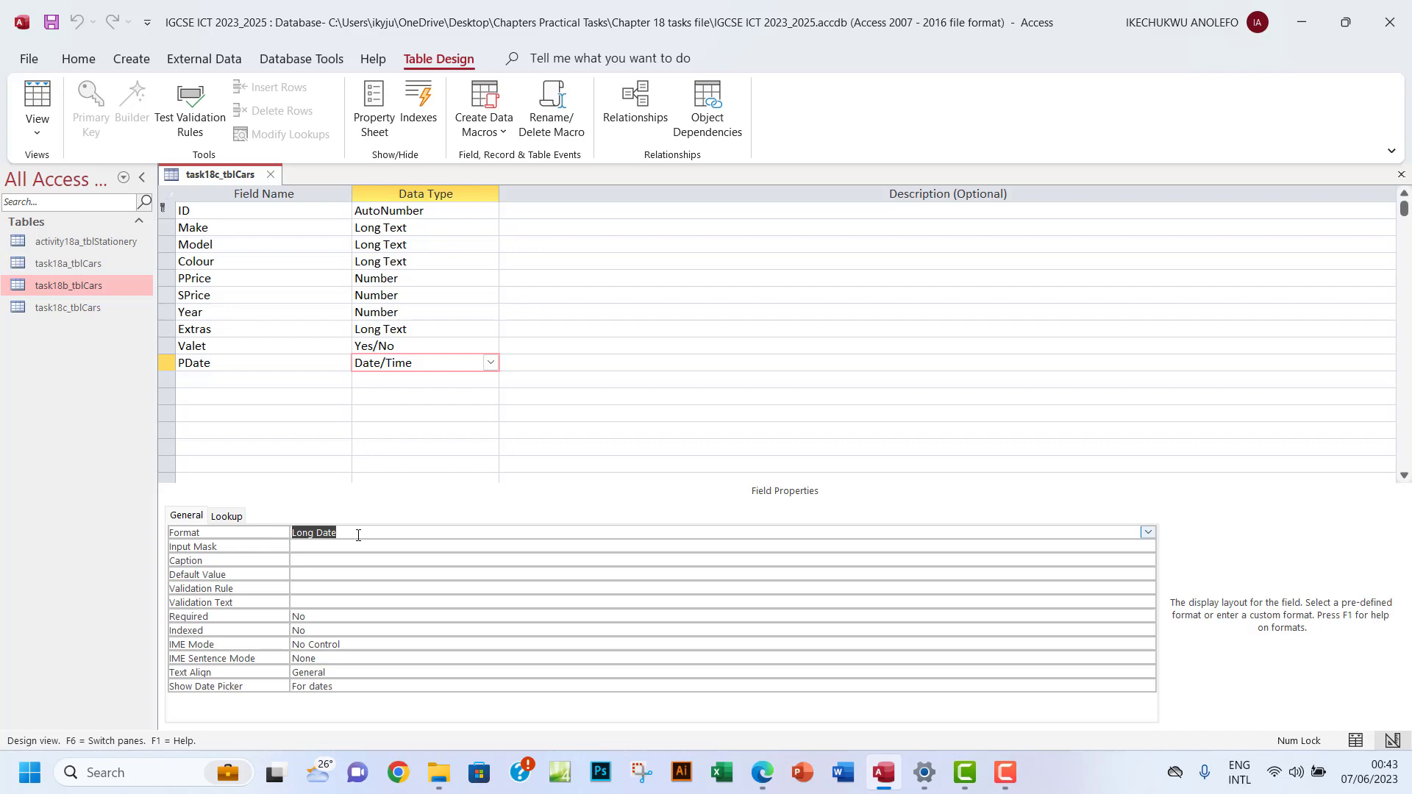
pyautogui.write('d')
pyautogui.write('d mmmm yyyy')
pyautogui.click(46, 101)
pyautogui.click(680, 436)
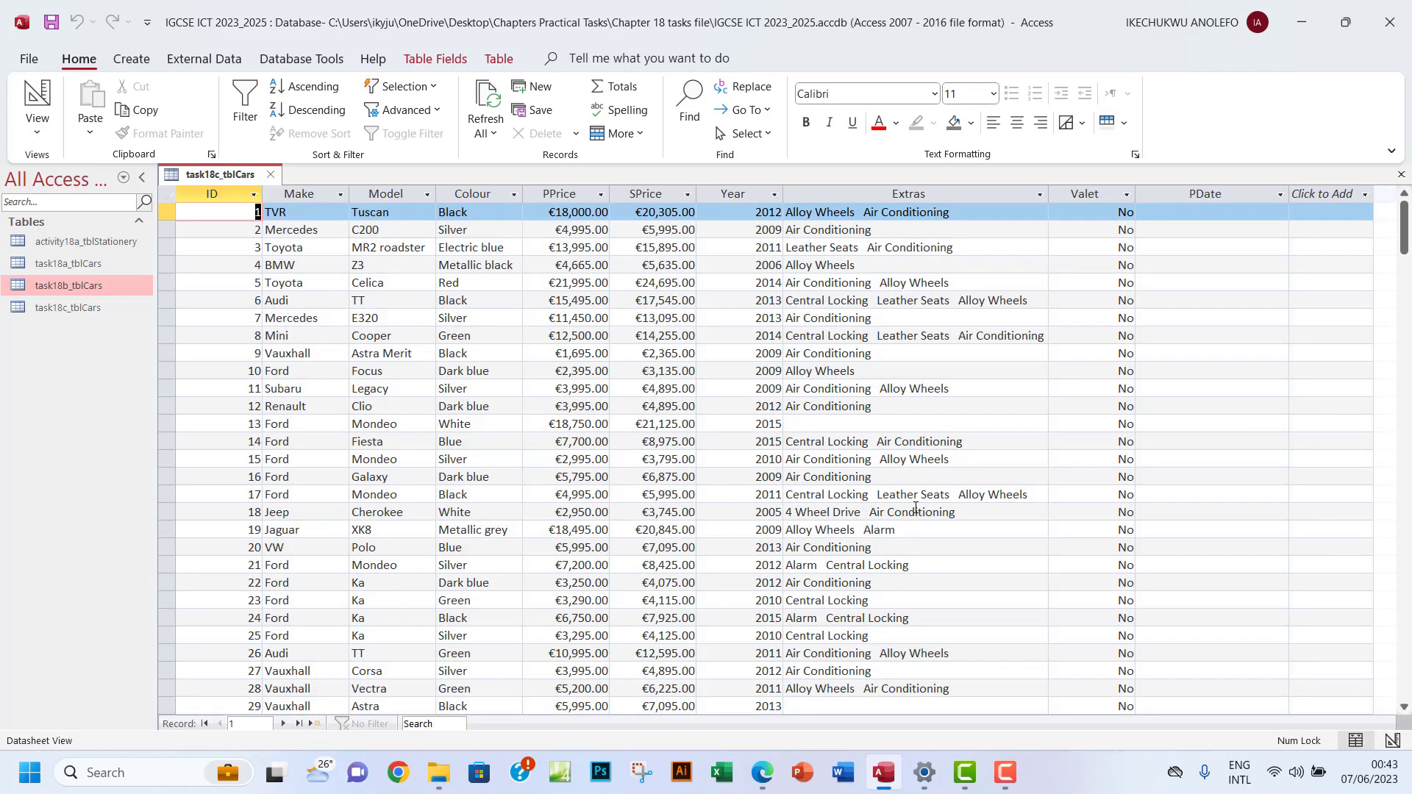
pyautogui.scroll(-3, 915, 506)
pyautogui.scroll(-13, 915, 508)
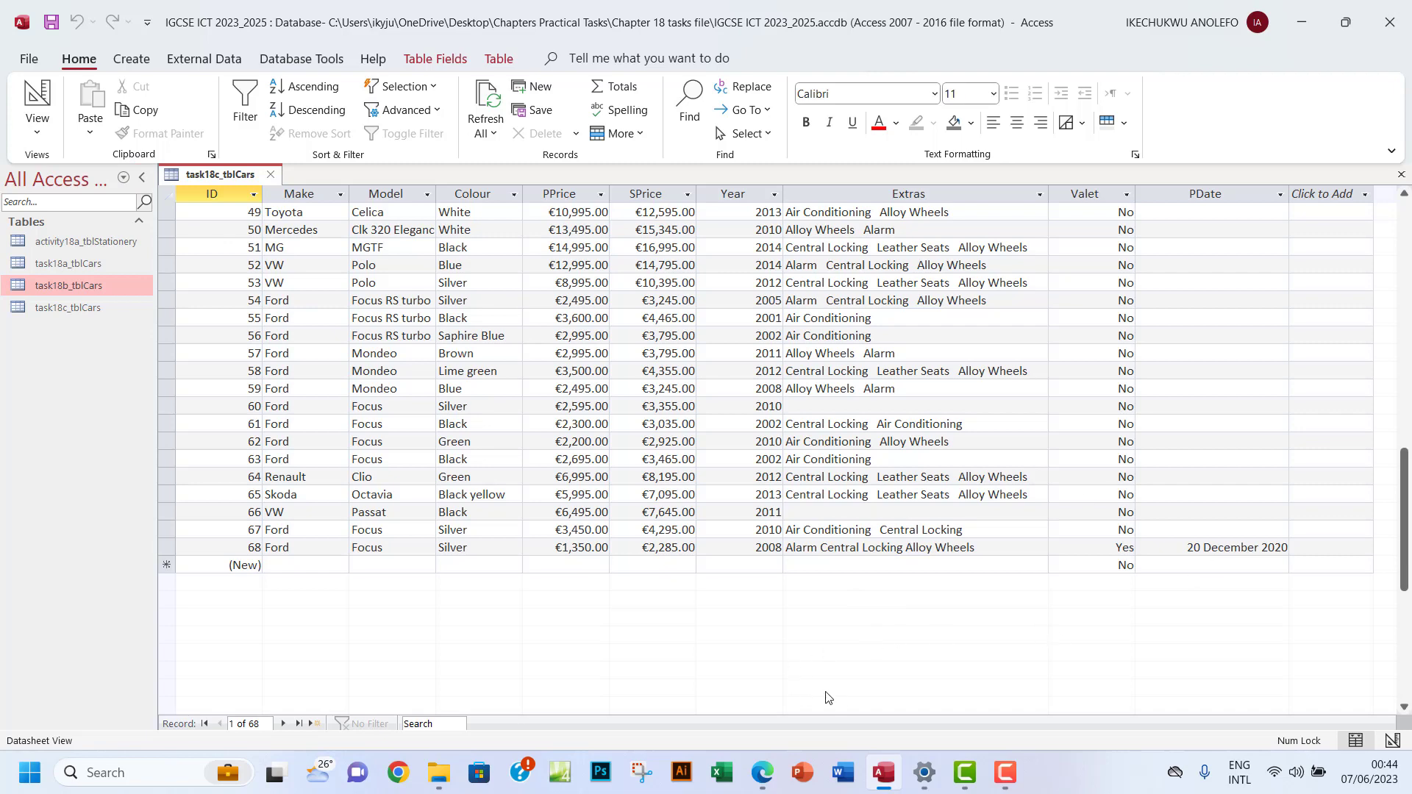
# Highlight '20 December 2020' in the Task 18c instructions in Edge, then return to Access
pyautogui.click(763, 773)
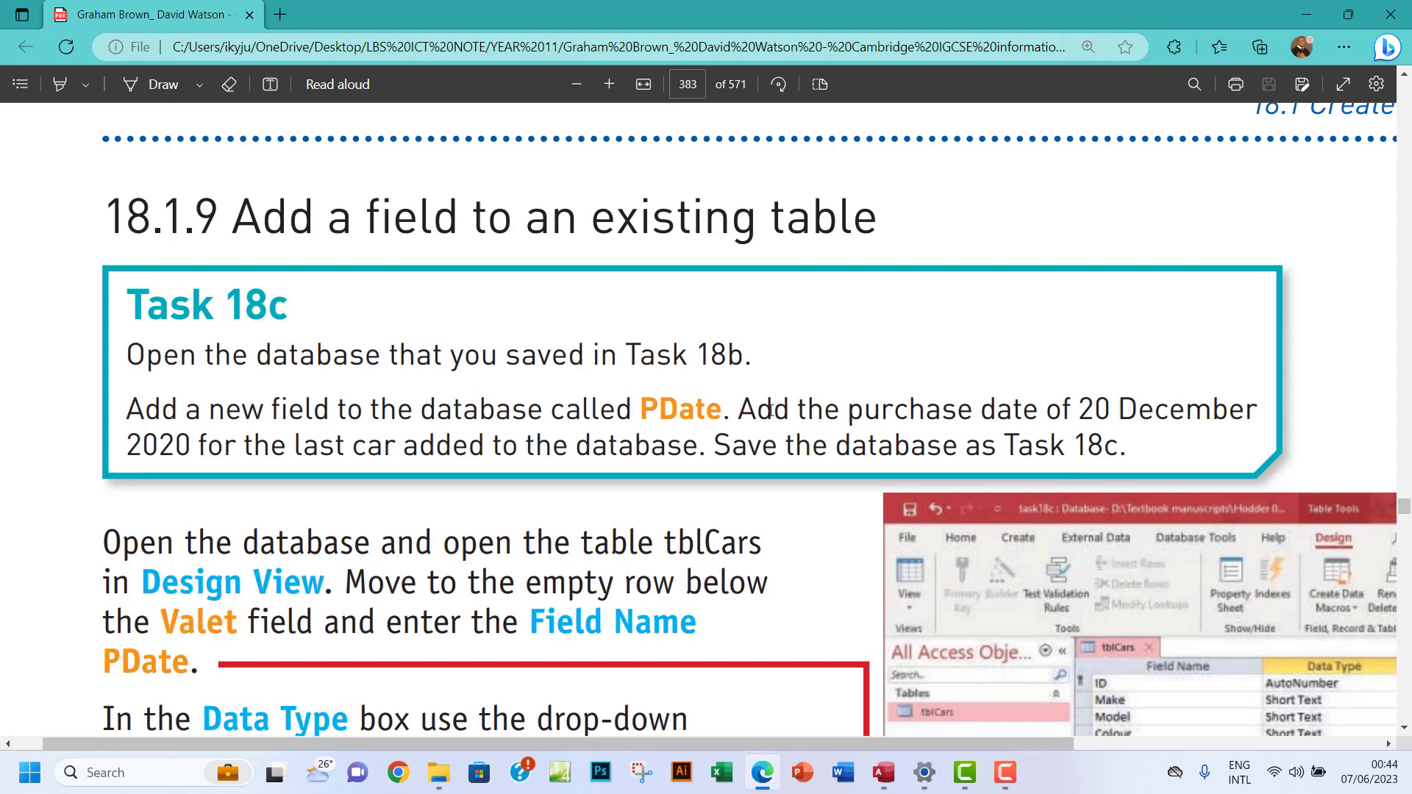
pyautogui.moveTo(1080, 409); pyautogui.dragTo(188, 459)
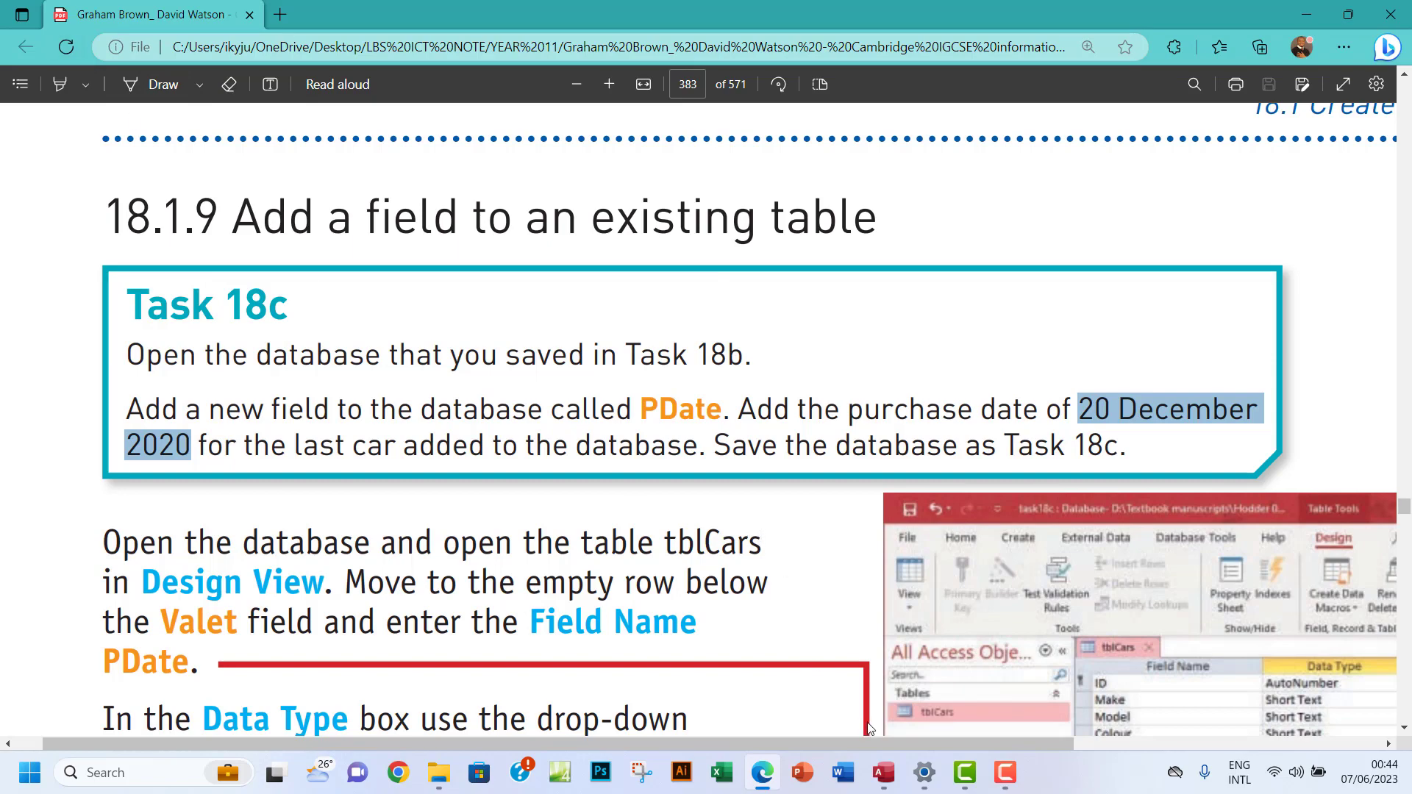
pyautogui.click(883, 772)
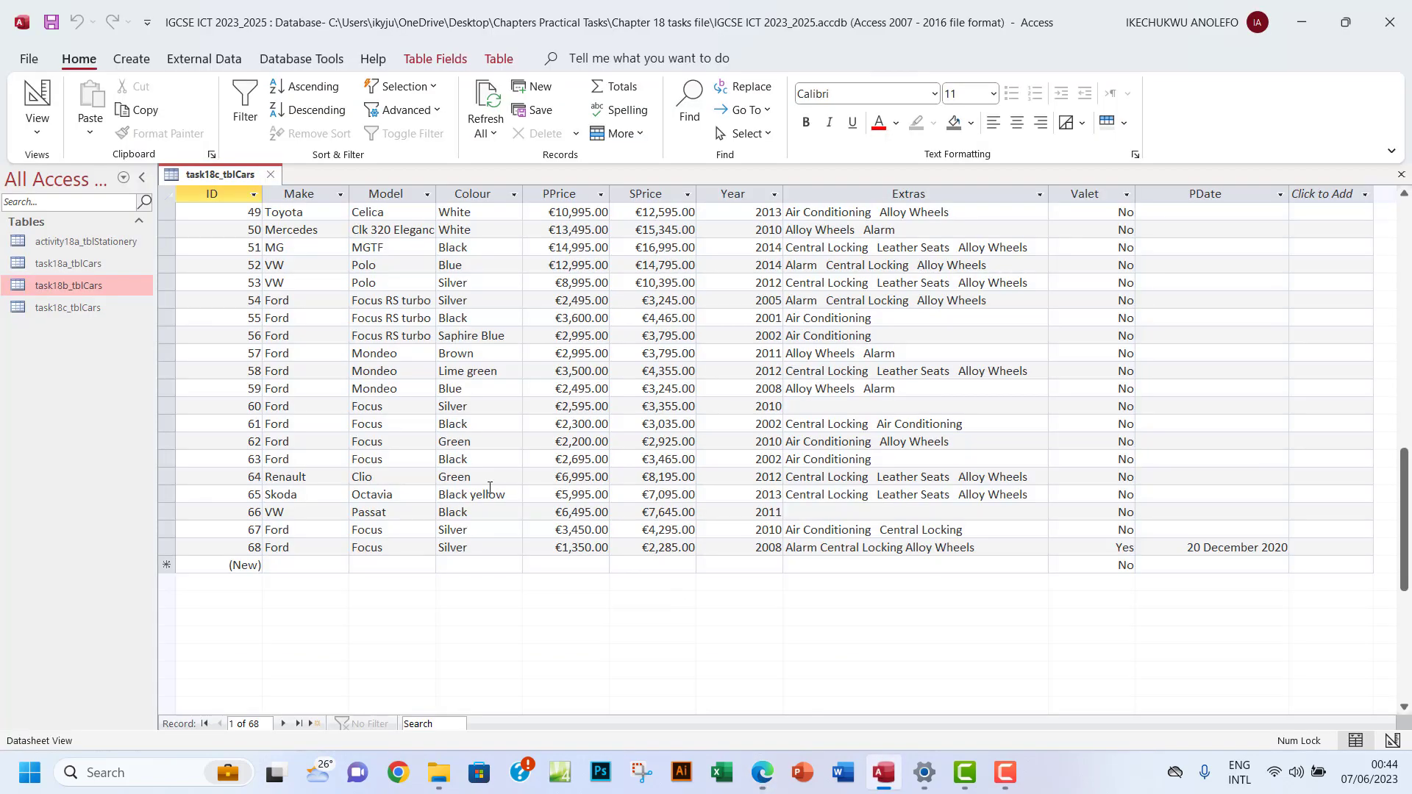
pyautogui.click(37, 103)
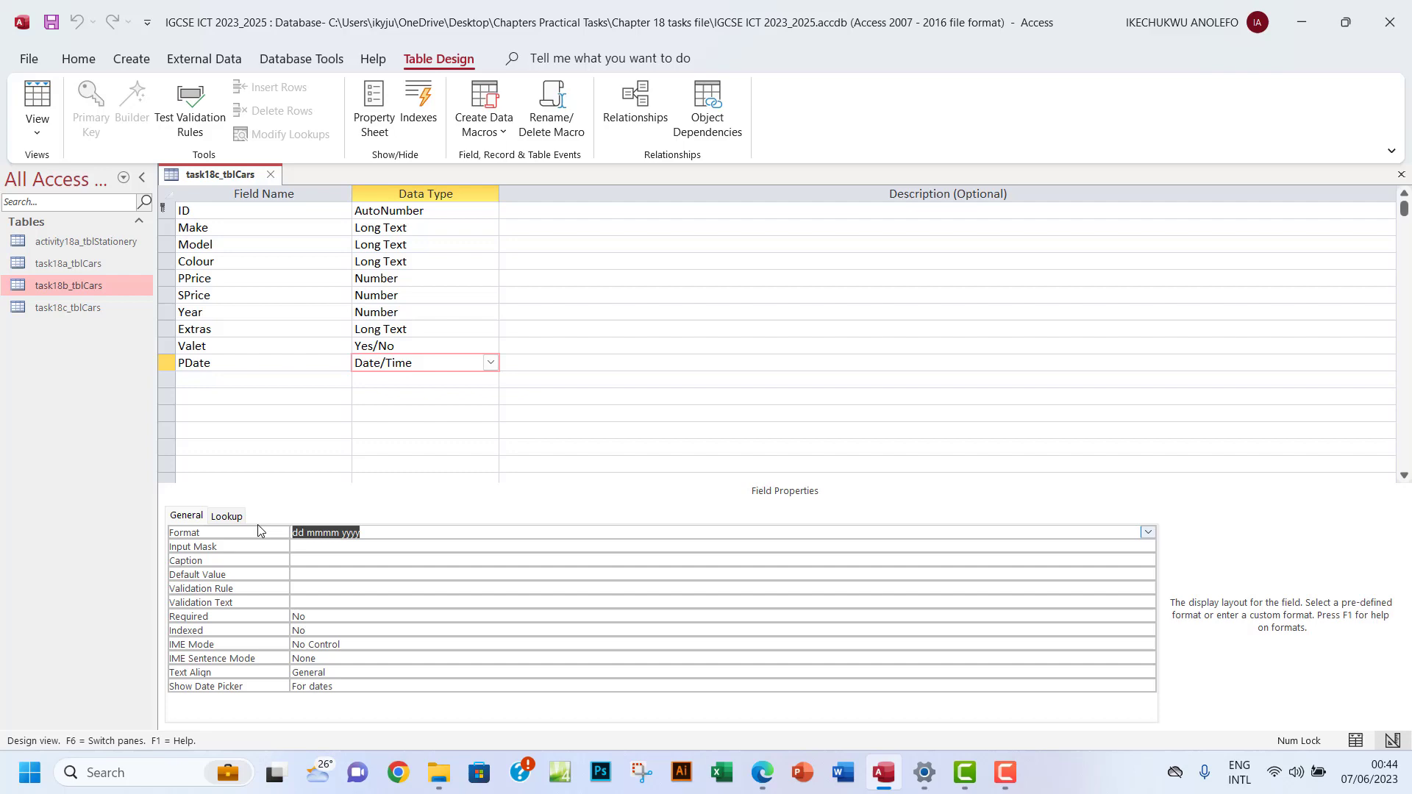
pyautogui.click(37, 100)
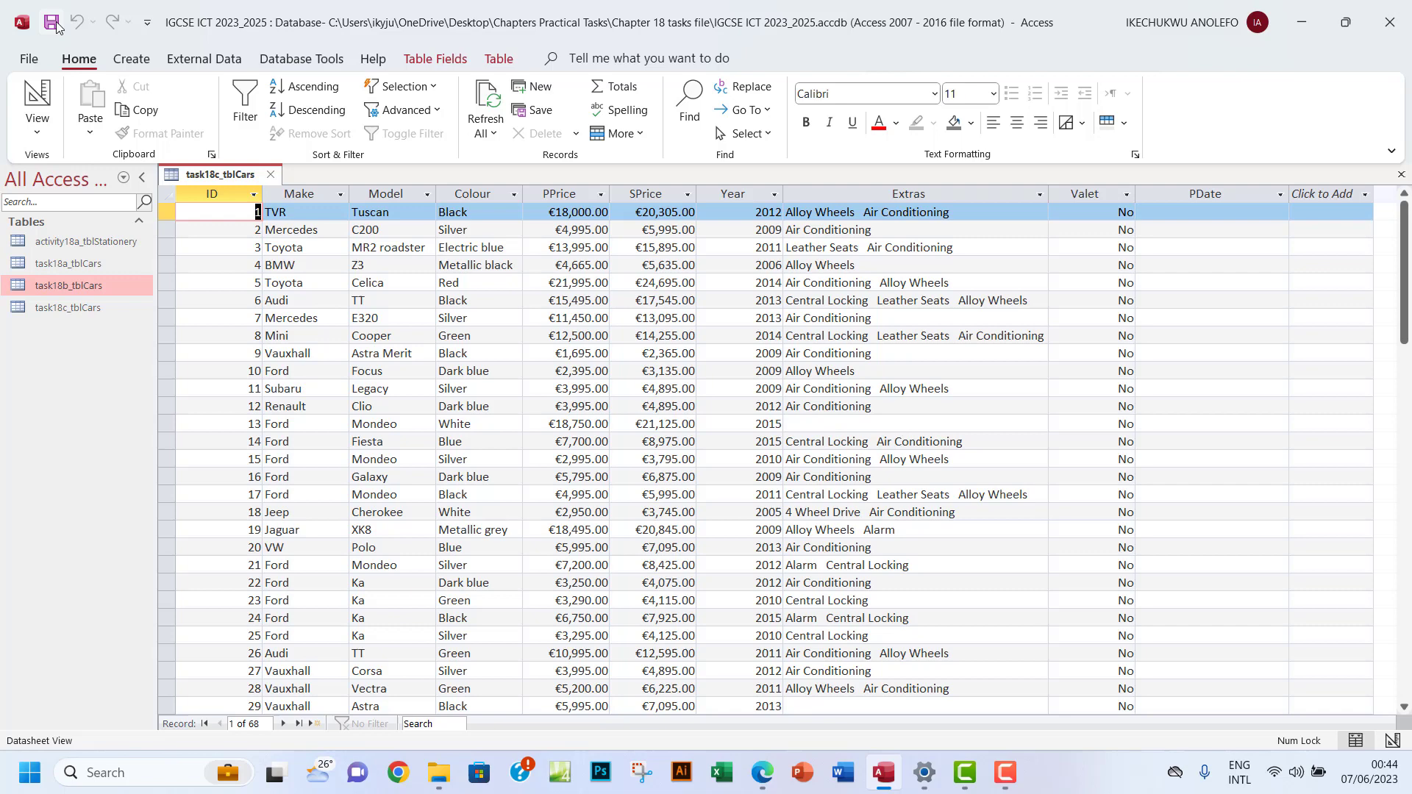
# Close task18c_tblCars, check the task instructions in Edge, and return to Access
pyautogui.click(1392, 181)
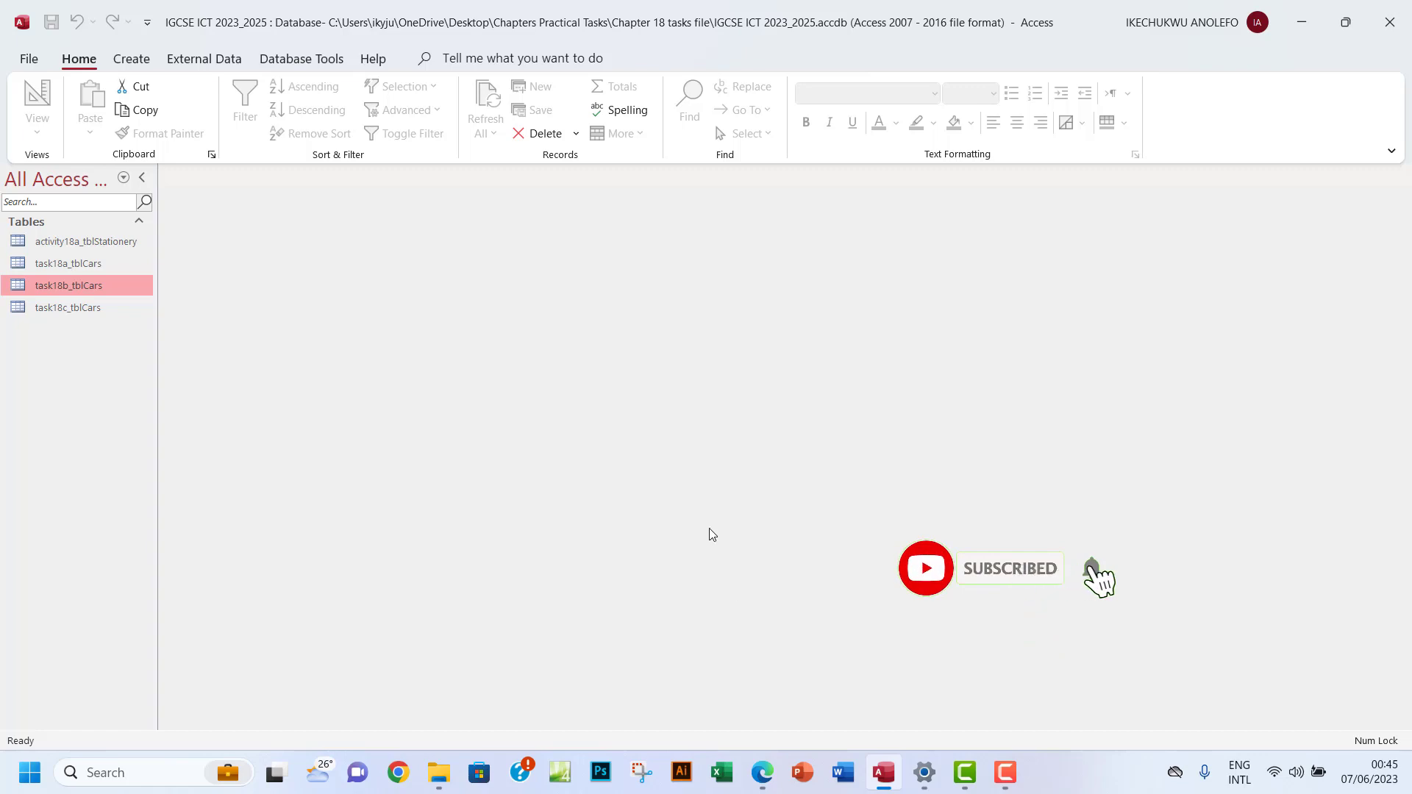
pyautogui.click(763, 772)
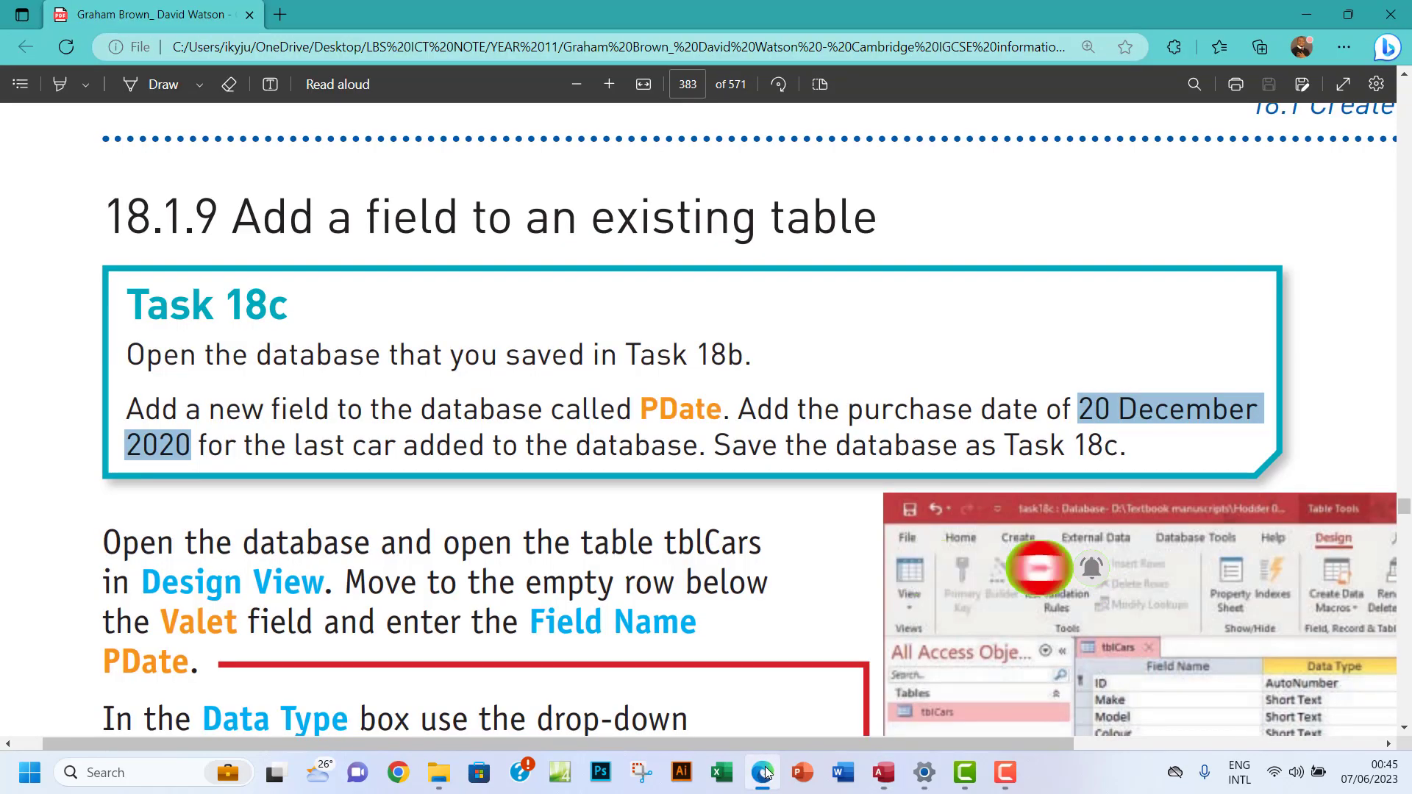
pyautogui.click(763, 773)
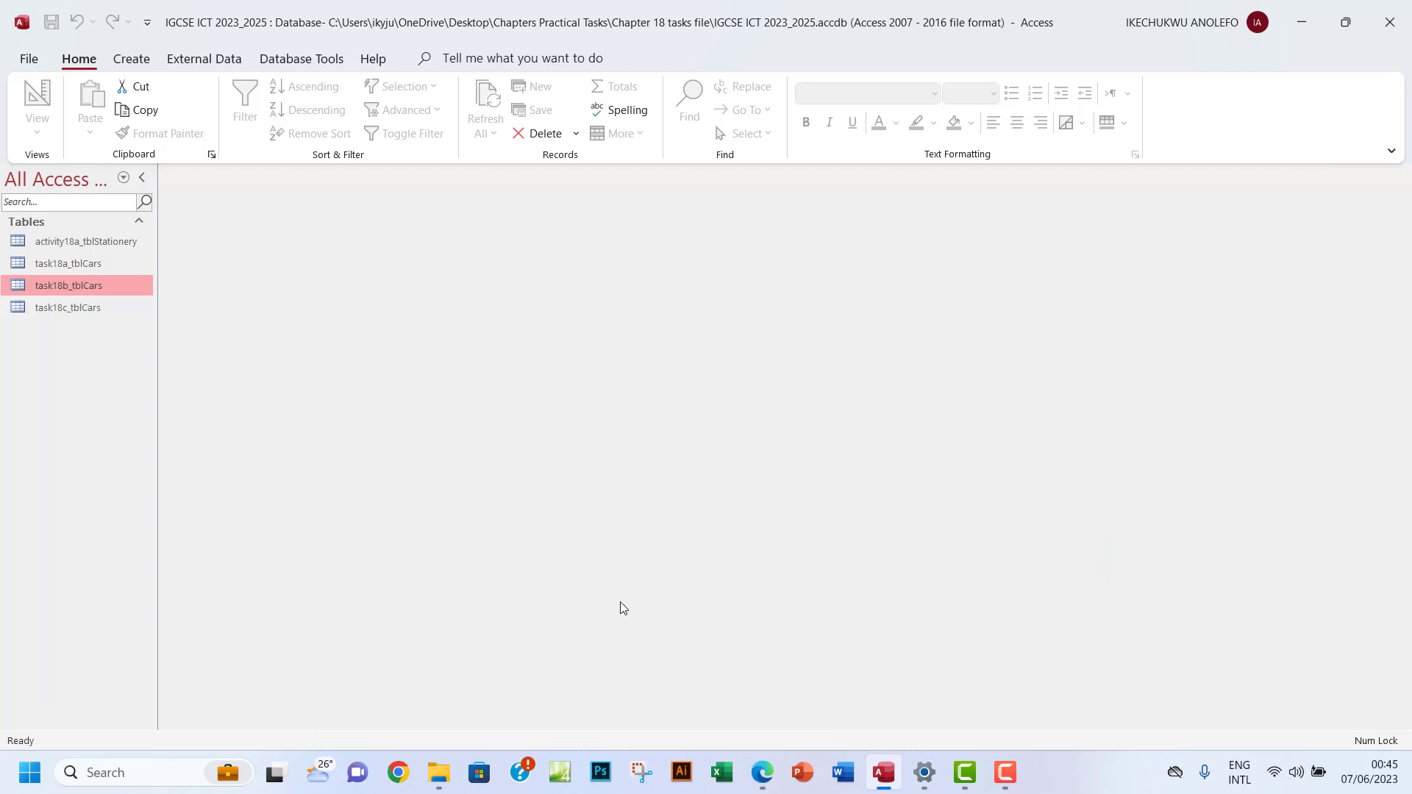